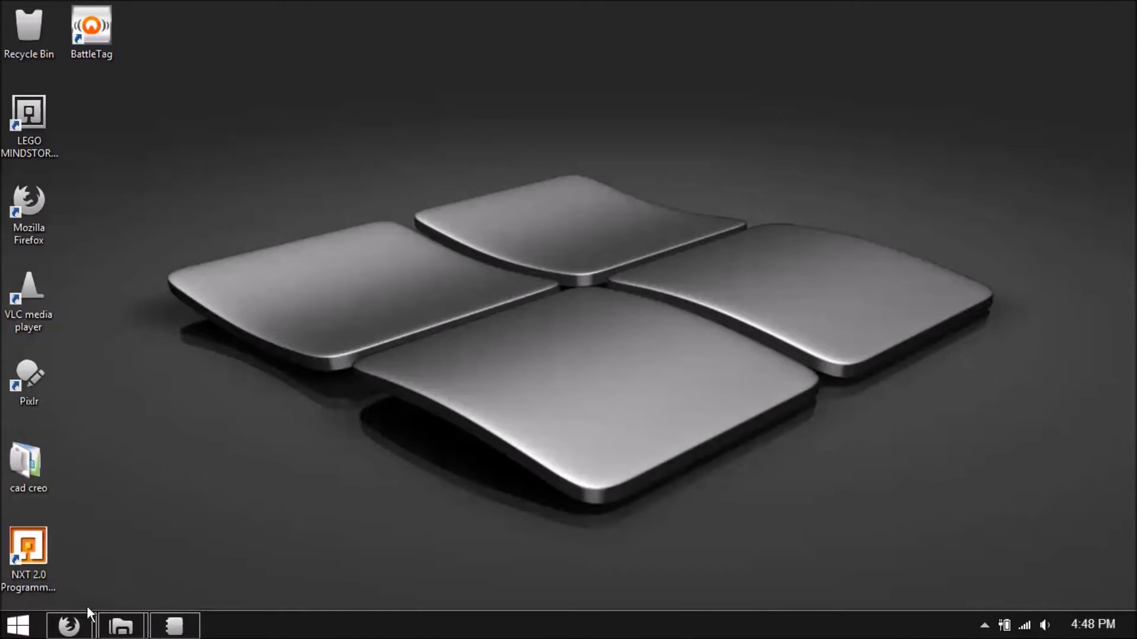
Step: Switch to Firefox and review the PTC Creo Parametric 2.0 student download page and its registration form
mouse_move(91, 620)
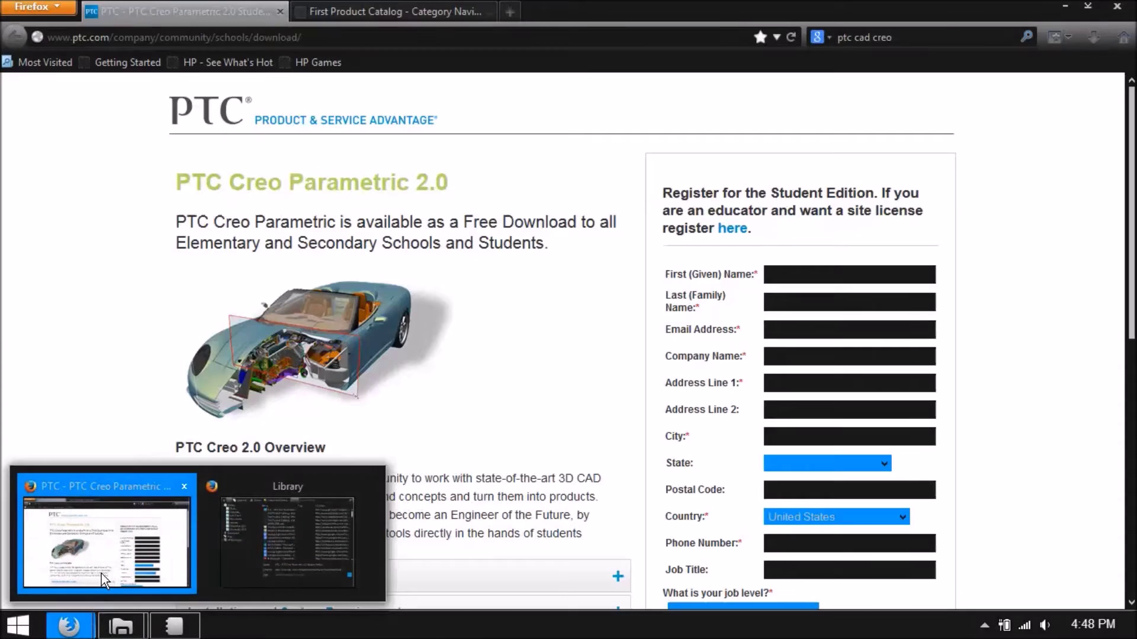
left_click(101, 574)
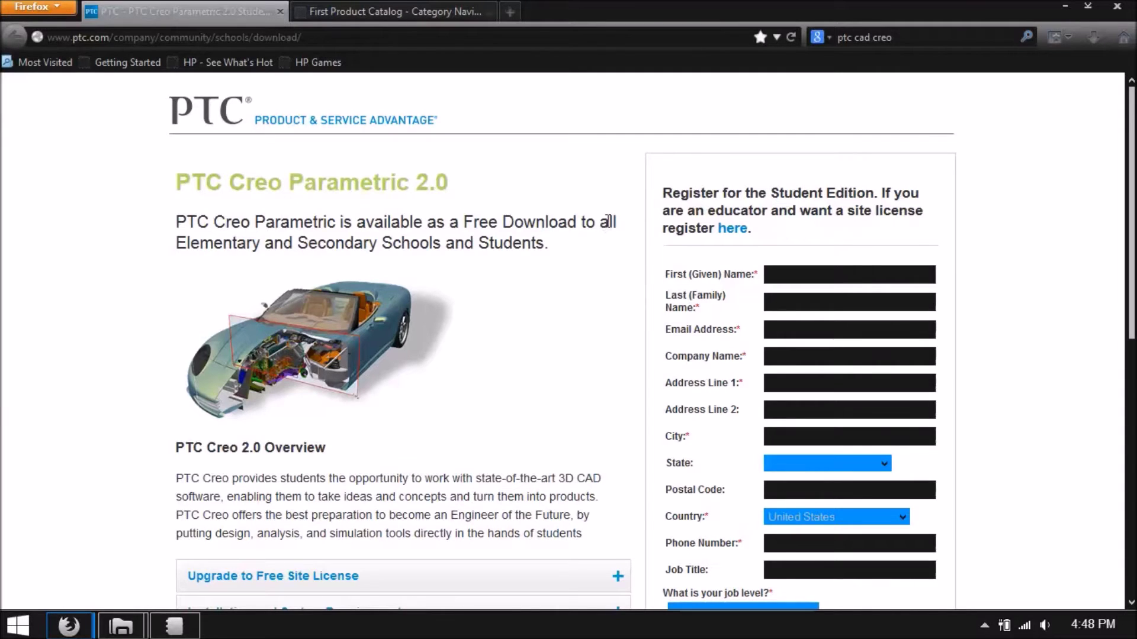
scroll(607, 221, "down", 2)
scroll(820, 198, "down", 5)
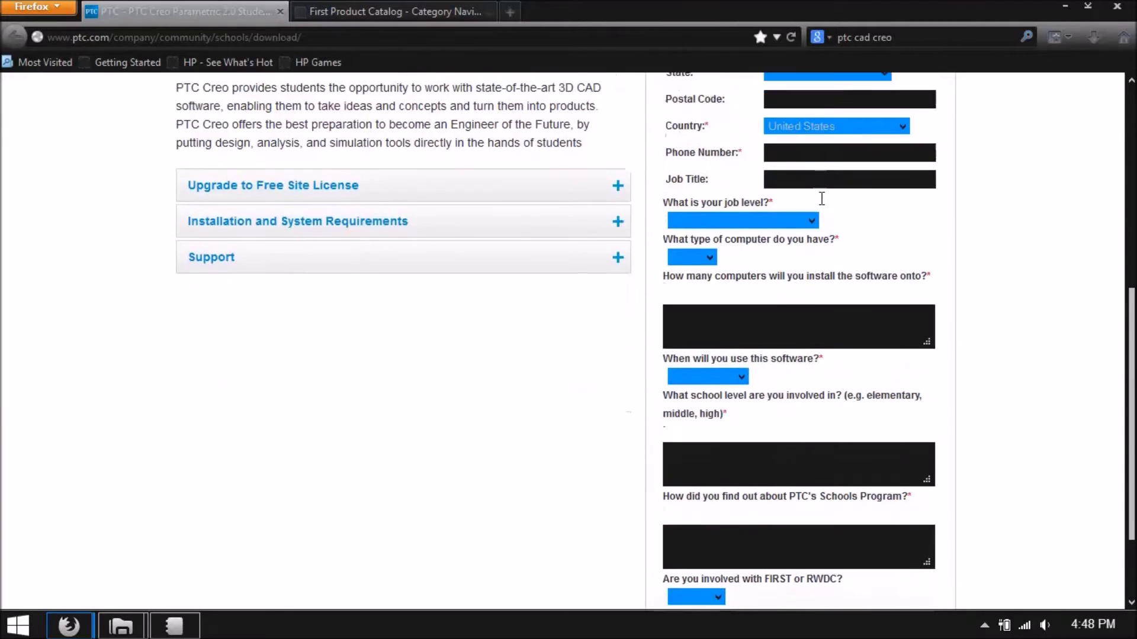
scroll(822, 199, "down", 2)
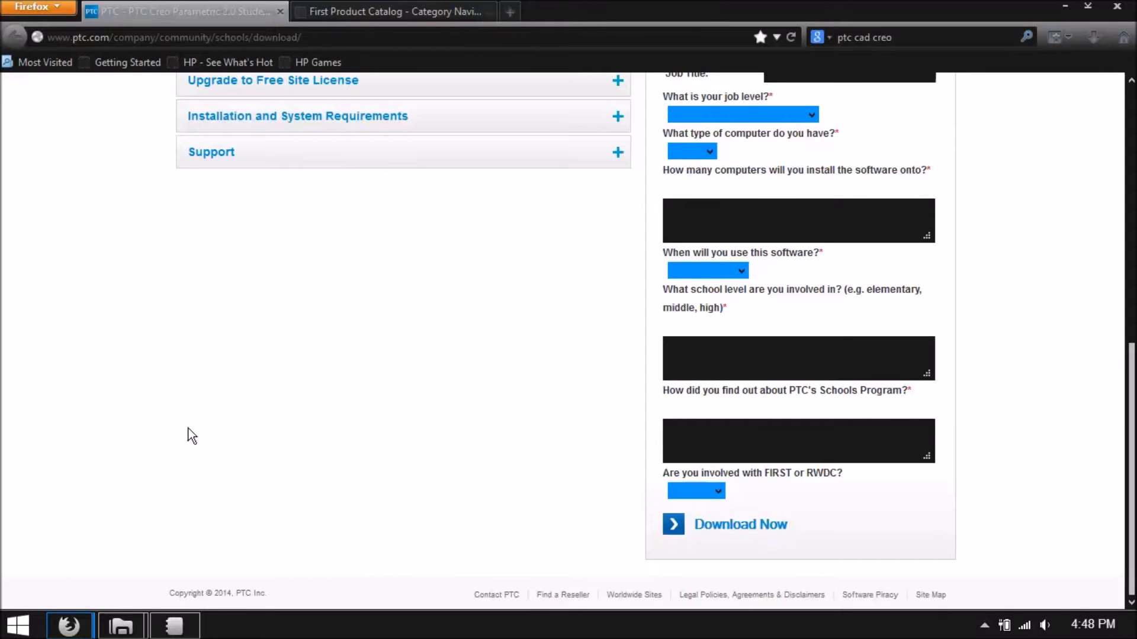
scroll(253, 460, "up", 9)
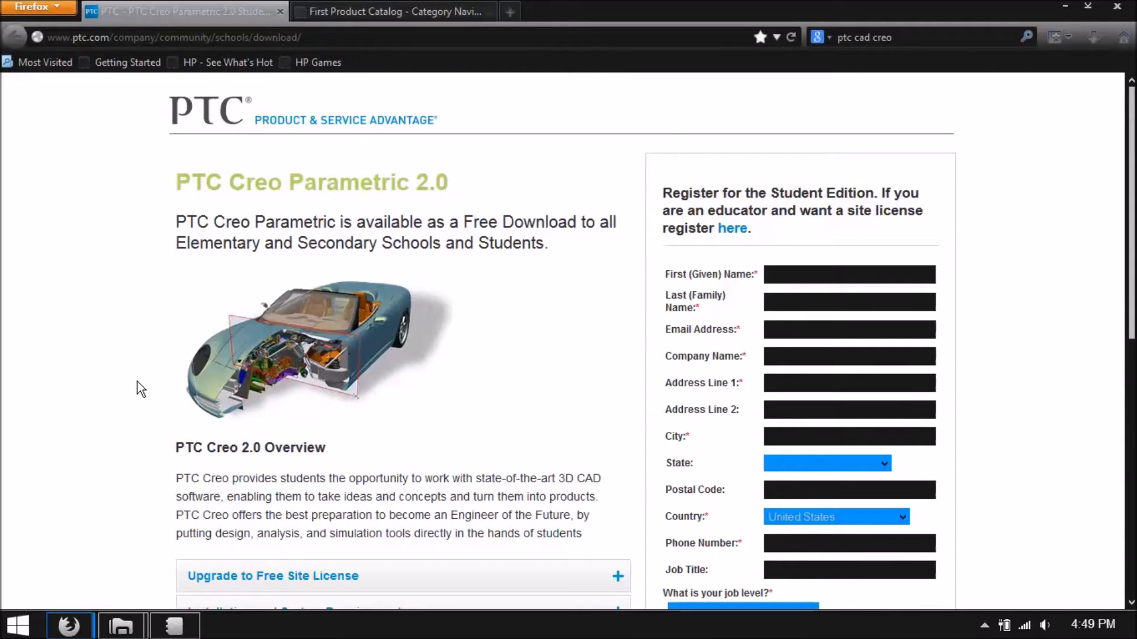
scroll(140, 389, "down", 3)
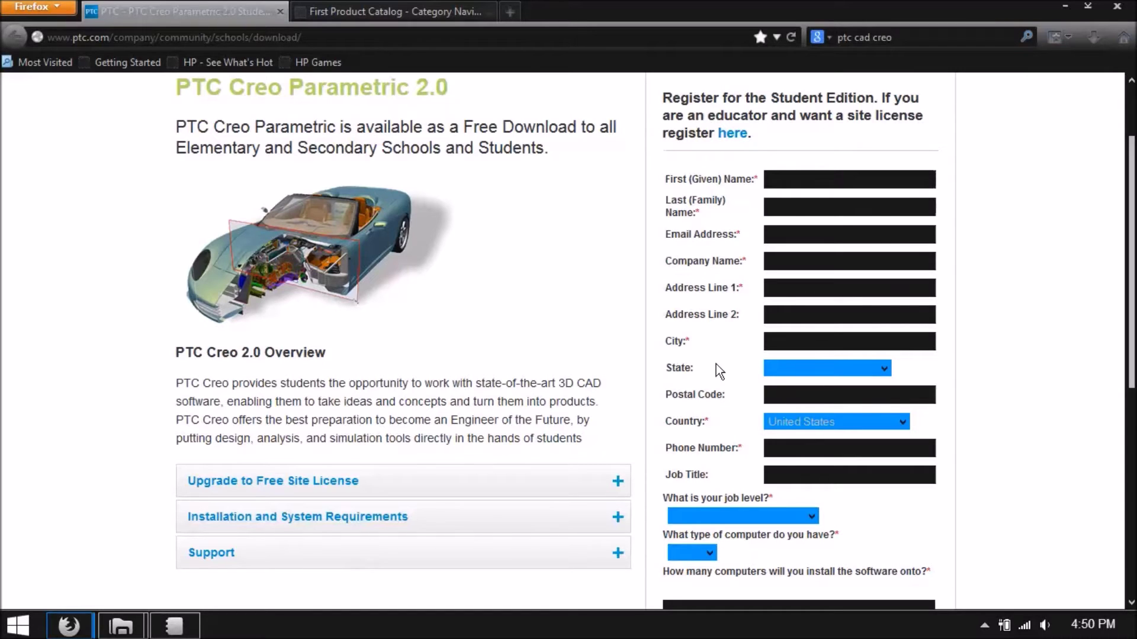
Step: Download the Creo file FTC_Tetrix_KOP-Block_Party.zip for FTC Tetrix KOP - Block Party! from the FIRST product catalog
left_click(370, 9)
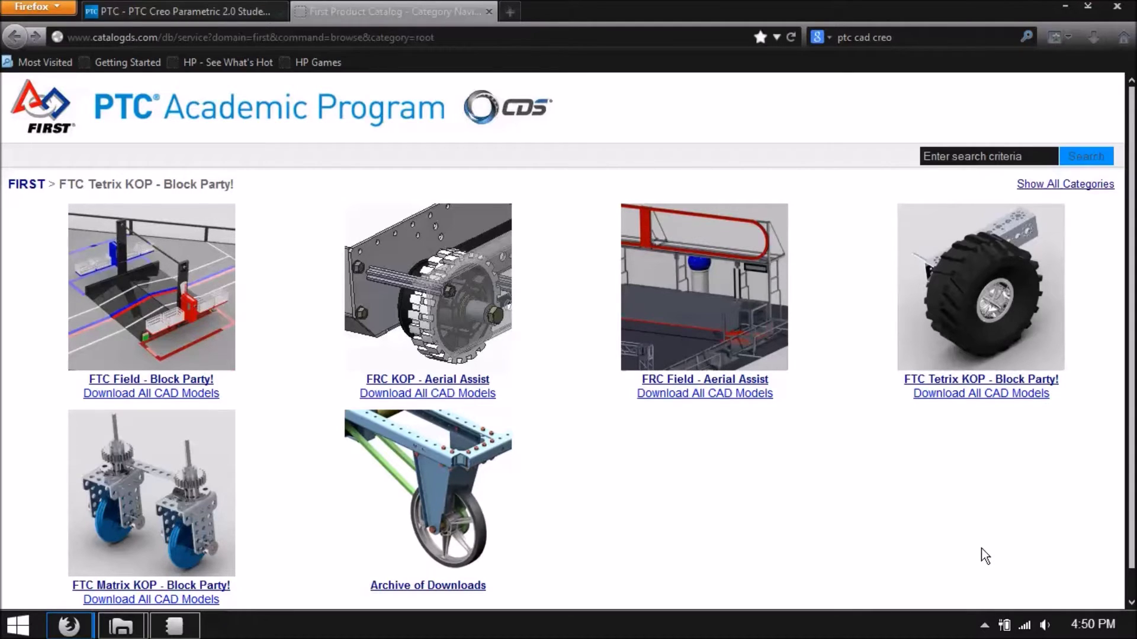
left_click(994, 393)
left_click(994, 393)
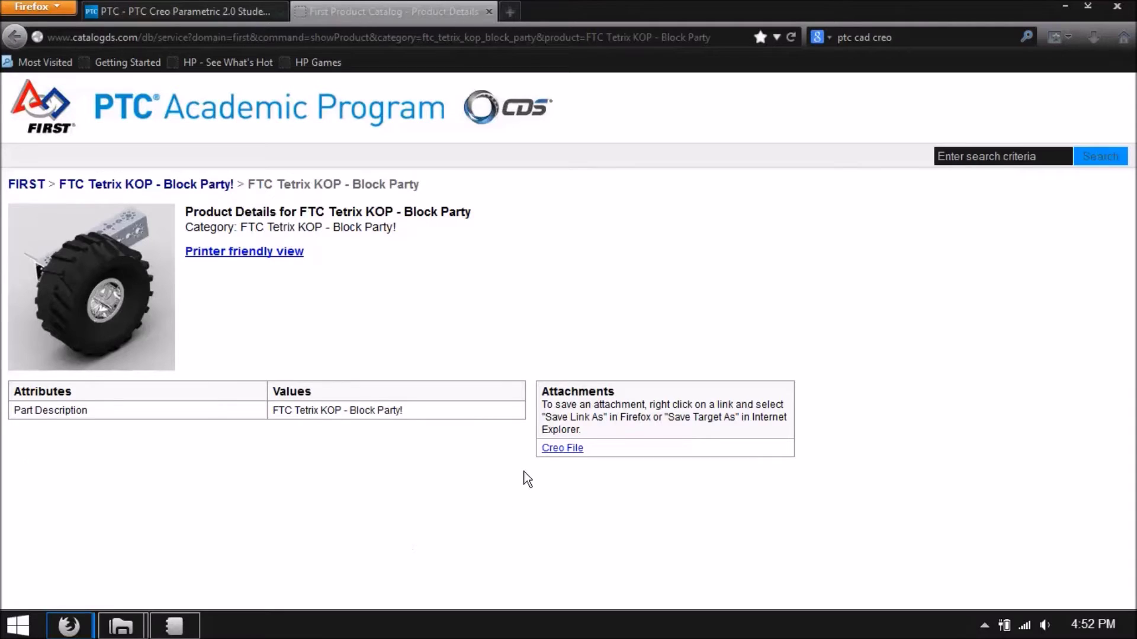
left_click(554, 451)
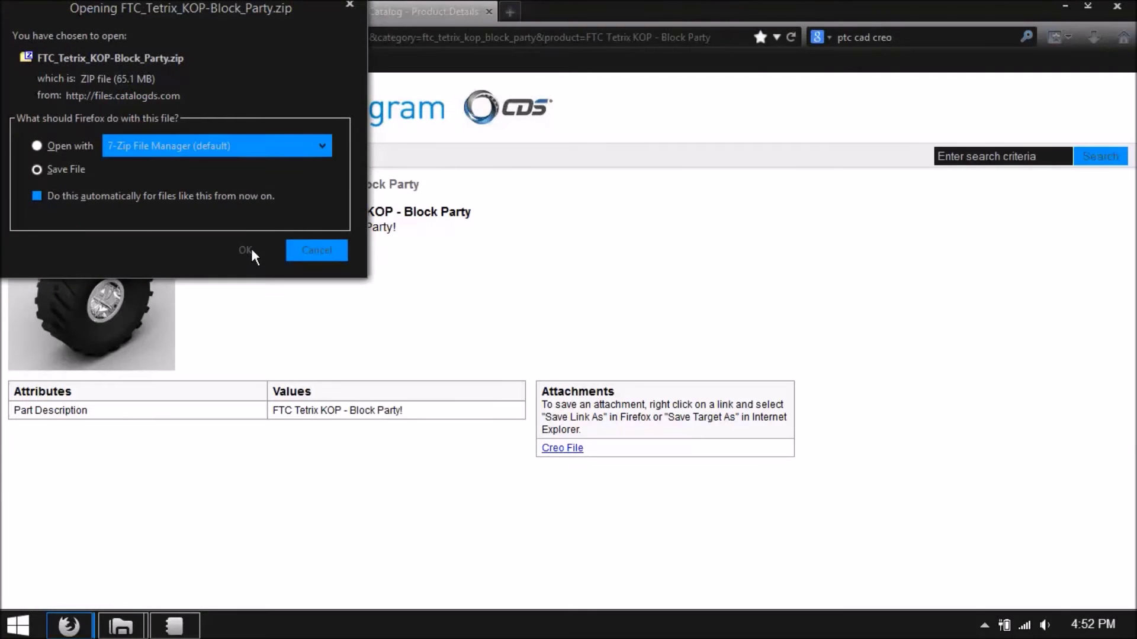
left_click(254, 254)
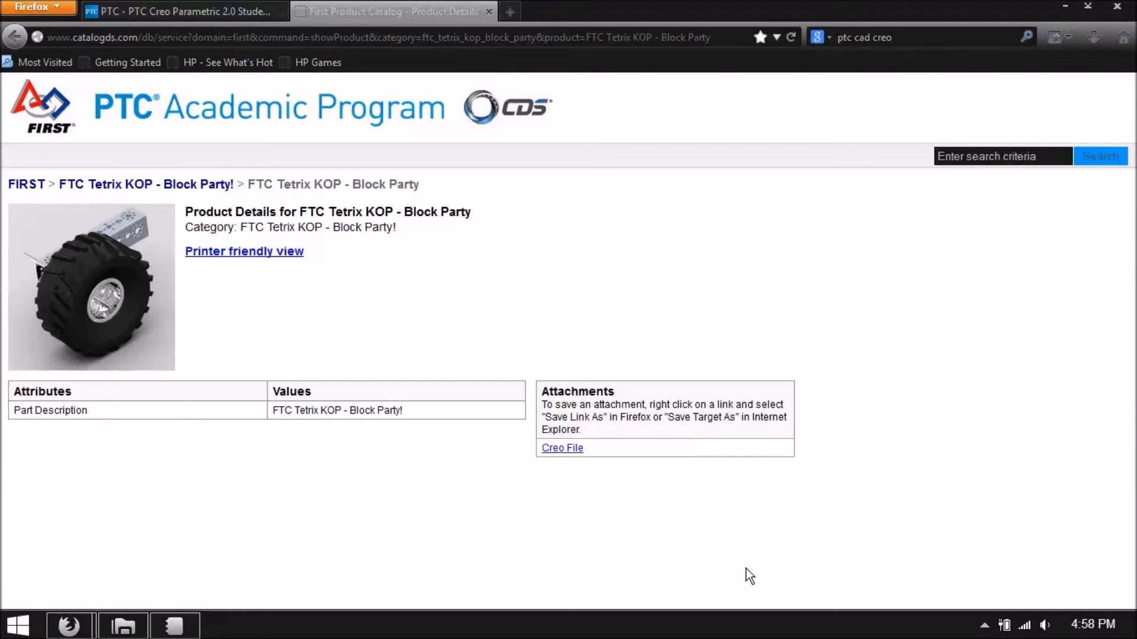
Step: Move the FTC_Tetrix_KOP-Block_Party zip archive from the Downloads folder to Documents in File Explorer
left_click(123, 626)
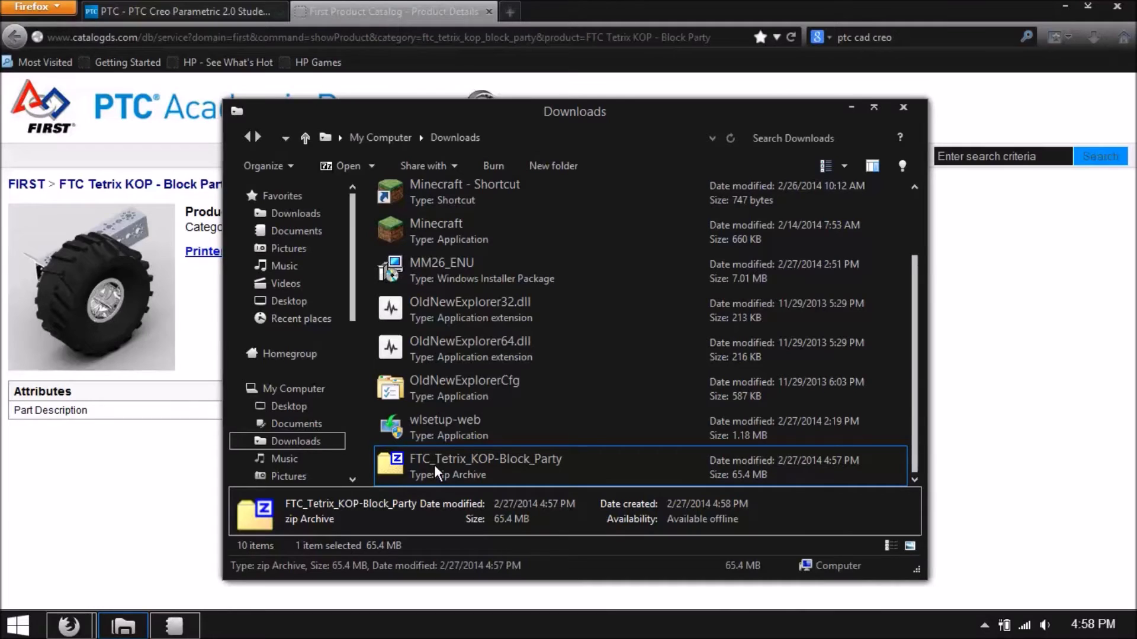
key("ctrl+x")
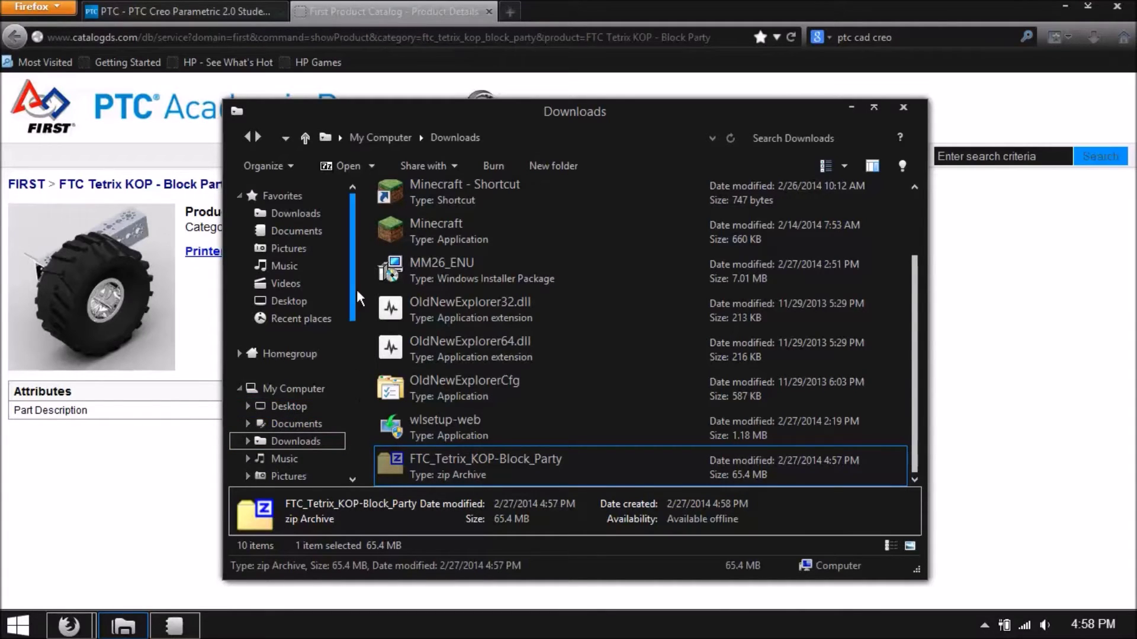
left_click(308, 232)
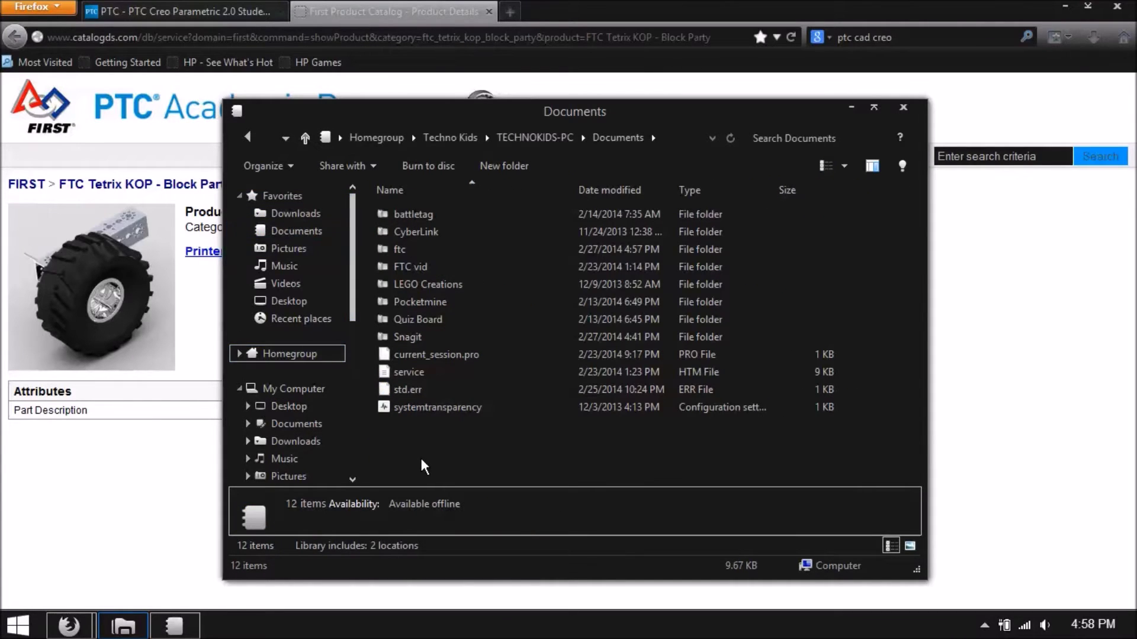
key("ctrl+v")
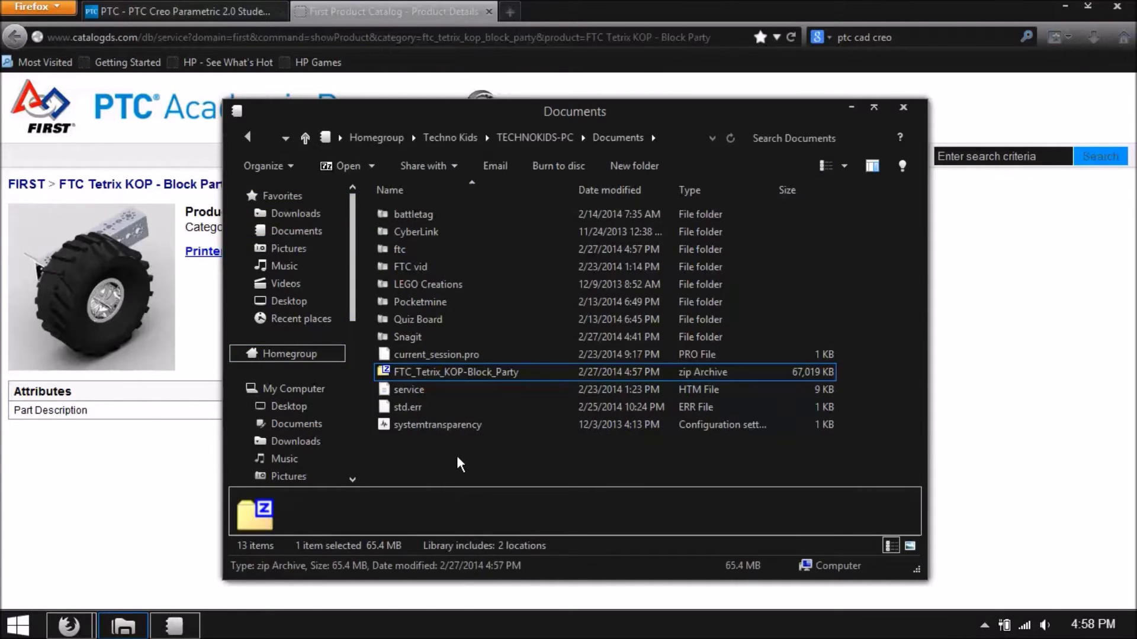
Step: Extract the FTC_Tetrix_KOP-Block_Party archive into a folder of the same name with 7-Zip and delete the zip file
right_click(489, 365)
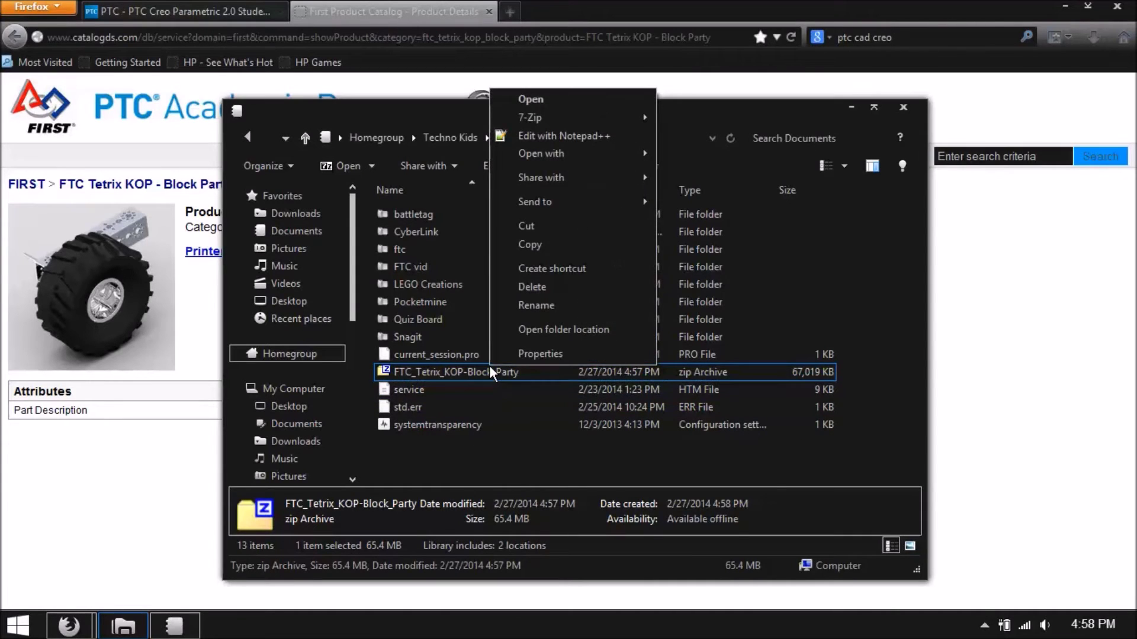
mouse_move(620, 120)
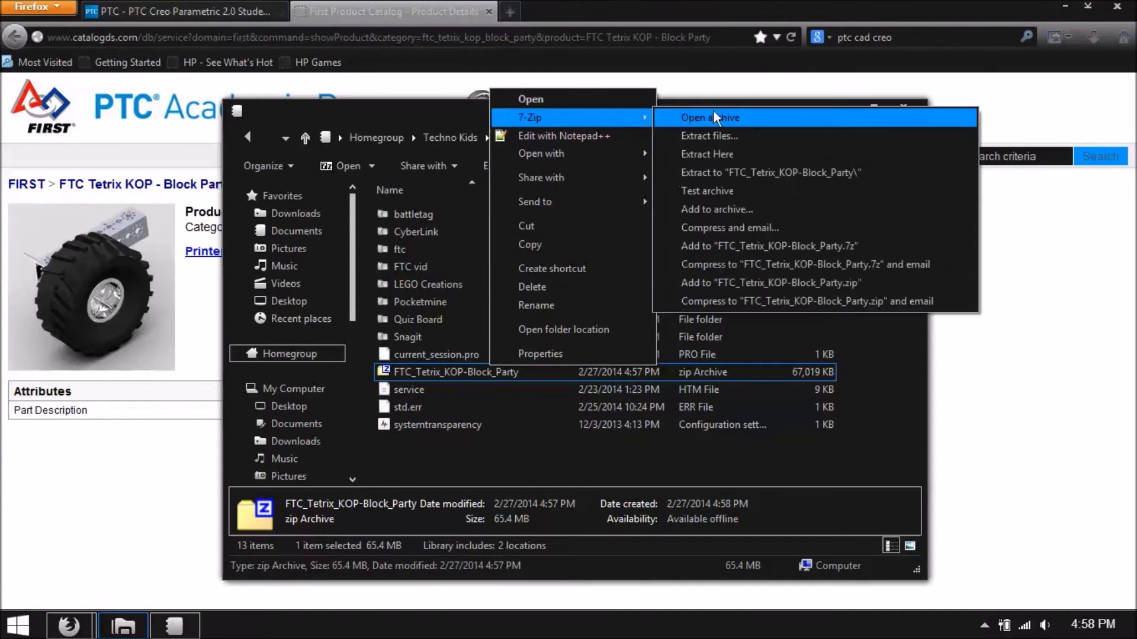
left_click(768, 171)
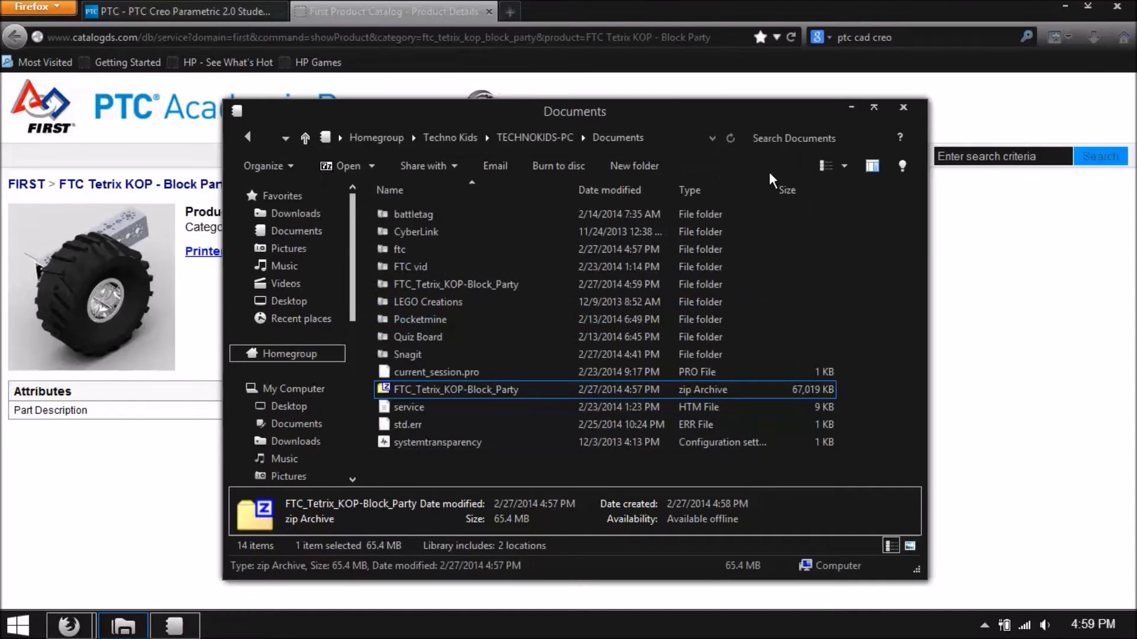
right_click(427, 393)
left_click(521, 321)
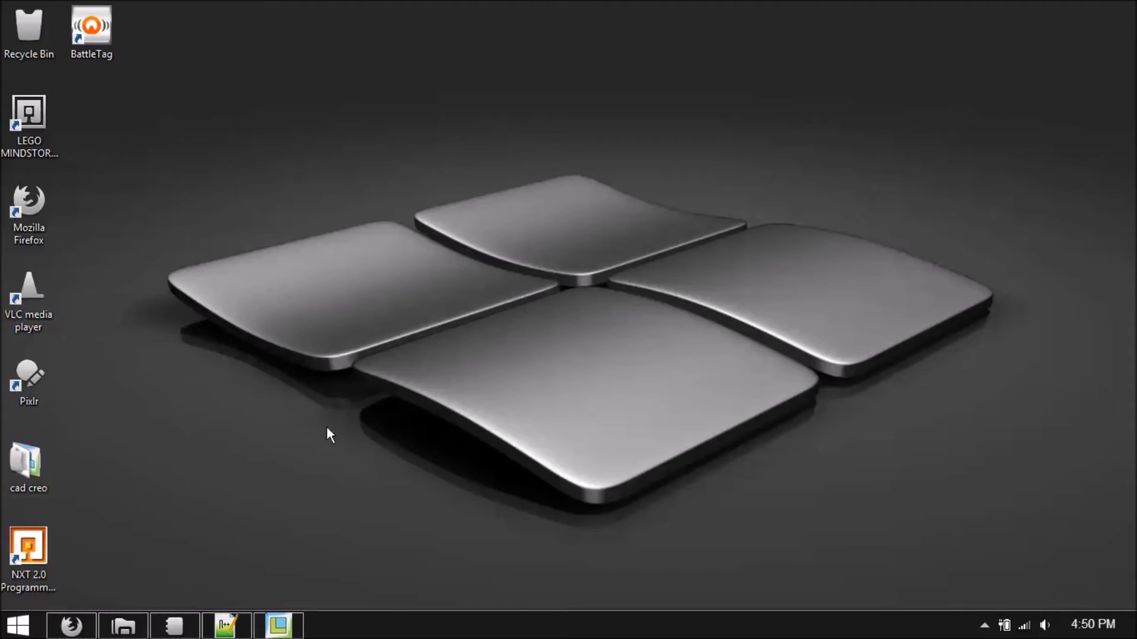
Step: Switch to Creo Parametric, close the welcome web page, and set the working directory to Tetrix_Kit_FTC inside the extracted kit in My Documents
left_click(278, 626)
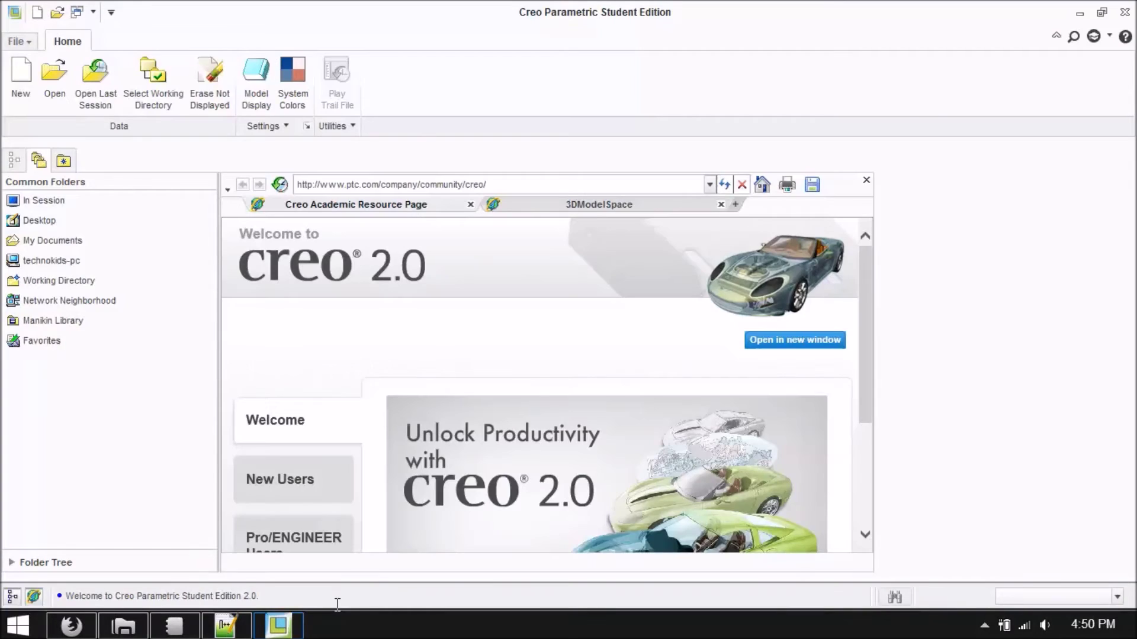
left_click(866, 180)
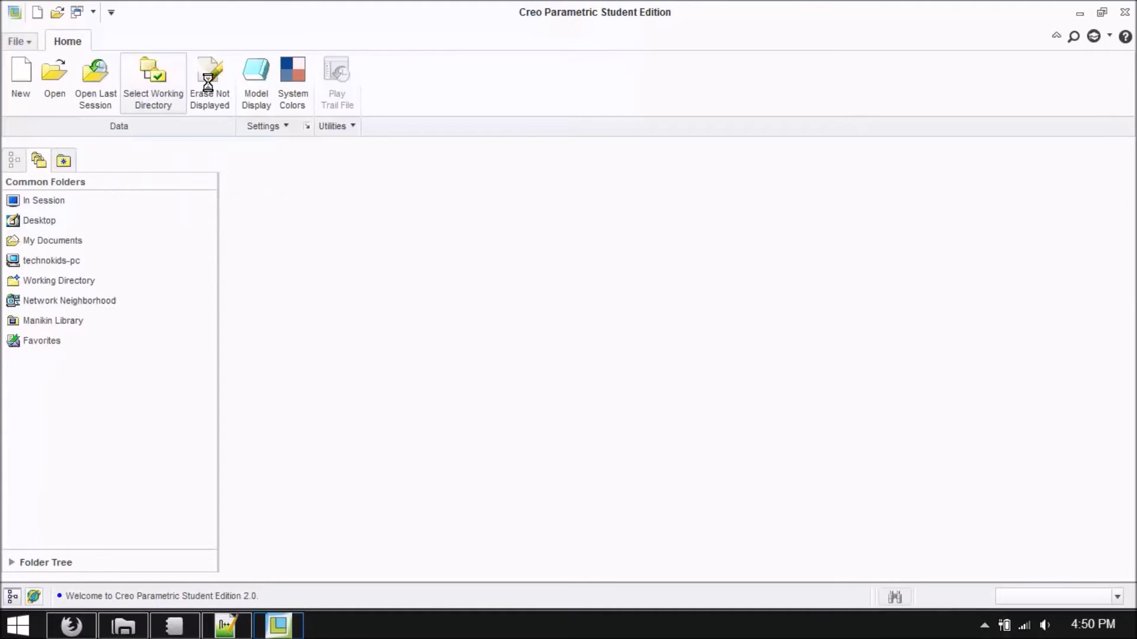
left_click(172, 87)
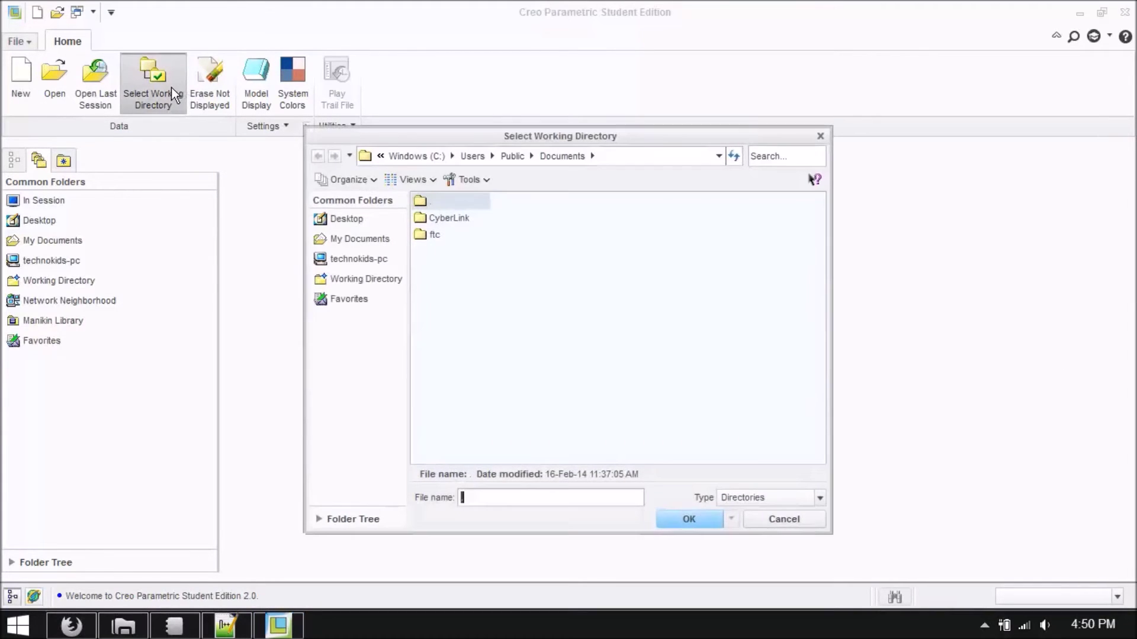
left_click(368, 241)
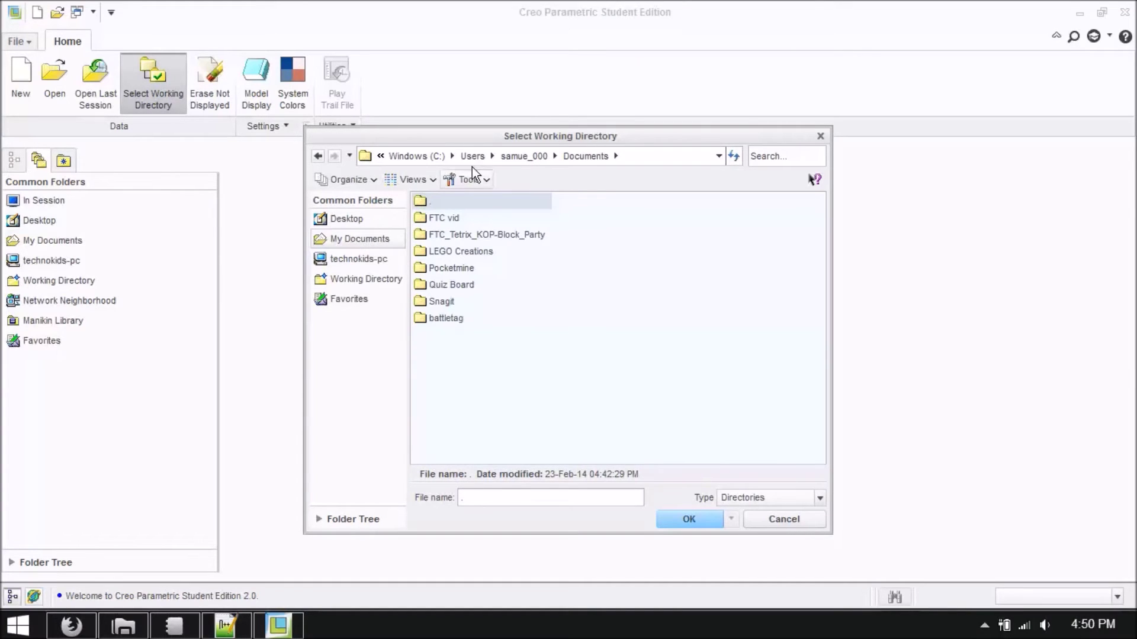
double_click(477, 235)
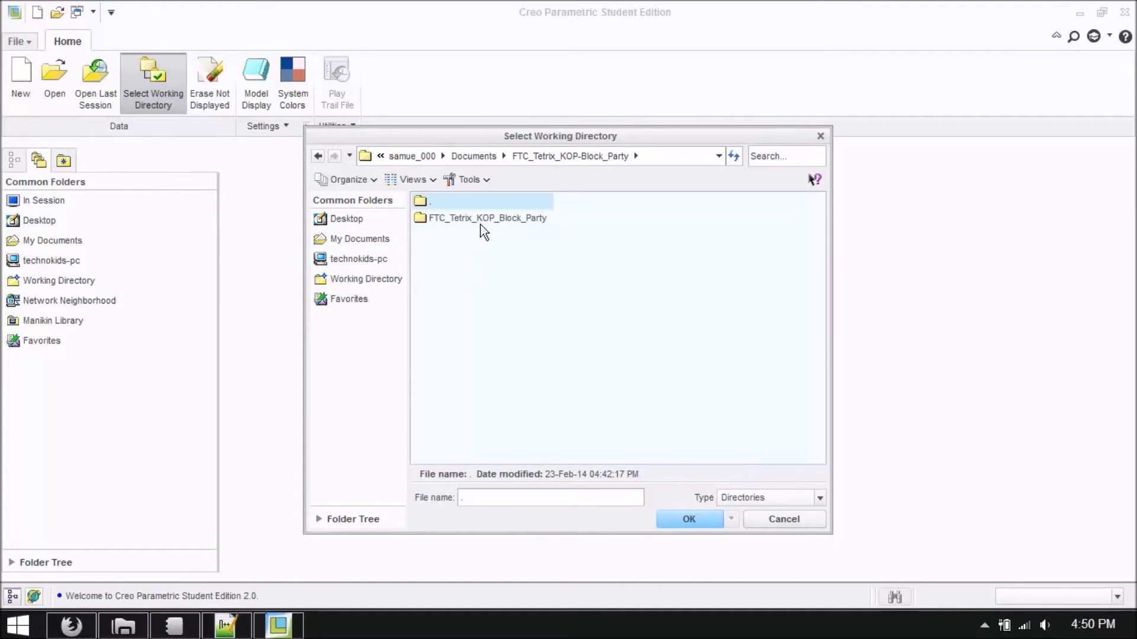
double_click(479, 219)
left_click(468, 235)
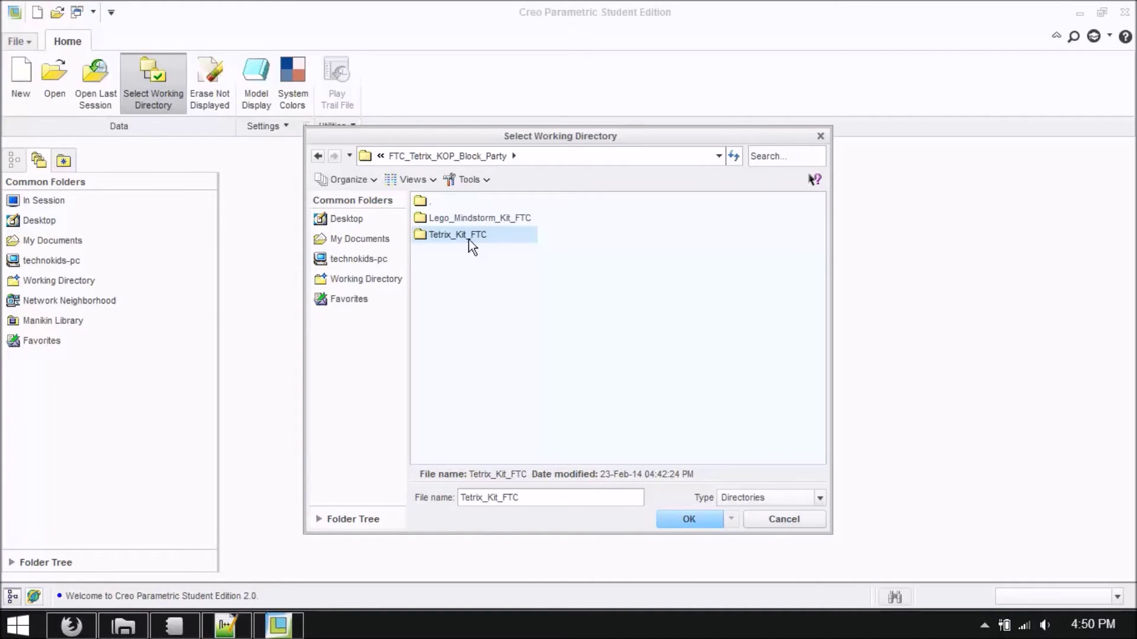
left_click(697, 519)
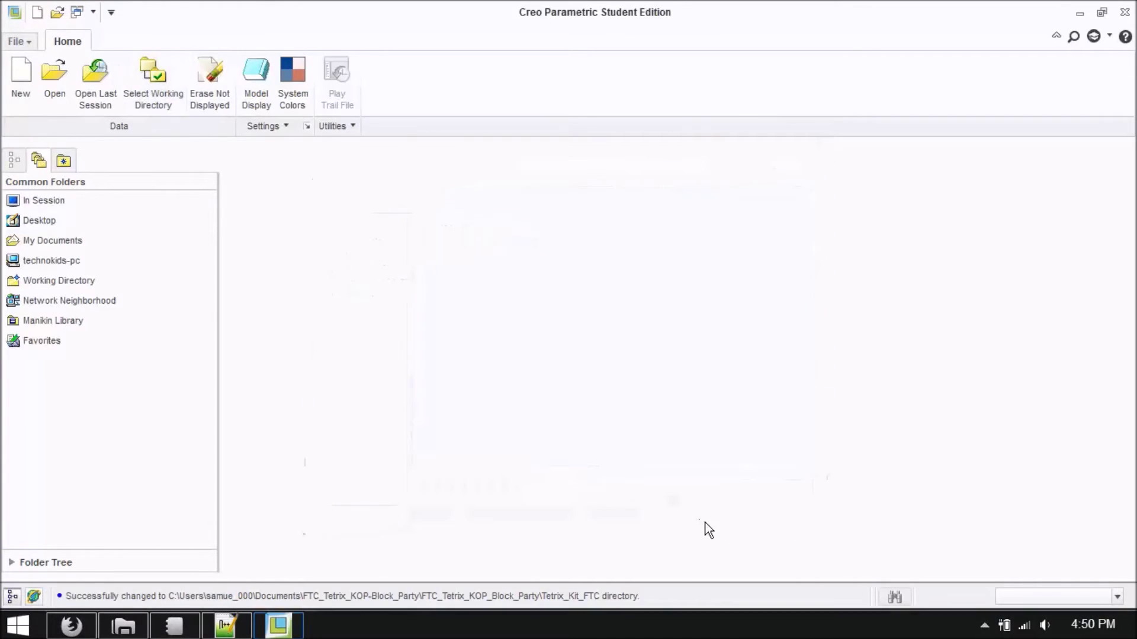
Step: Open the part tetrix_731132_screw_2012.prt from the working directory
left_click(52, 76)
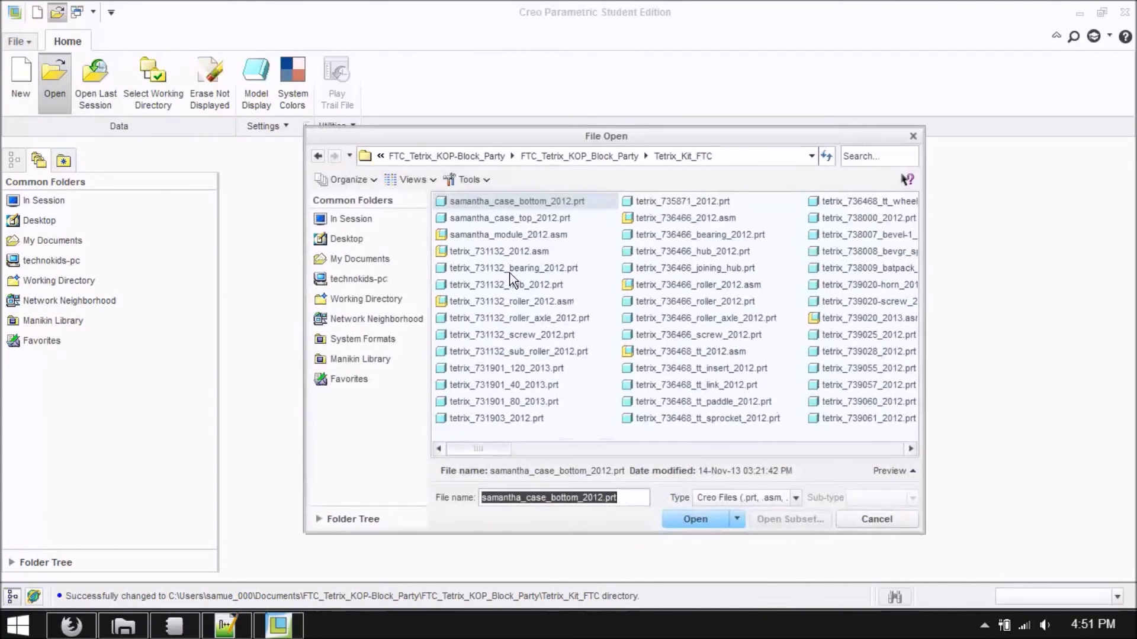
left_click(530, 335)
left_click(705, 519)
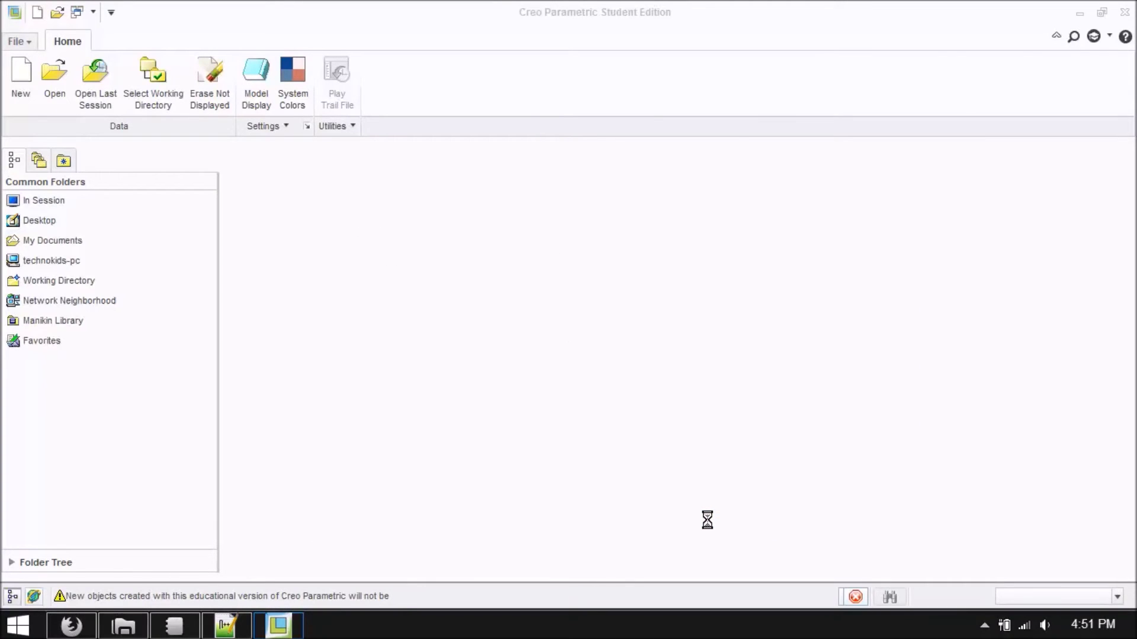
Step: Examine the screw model up close and from a distance
scroll(663, 402, "down", 5)
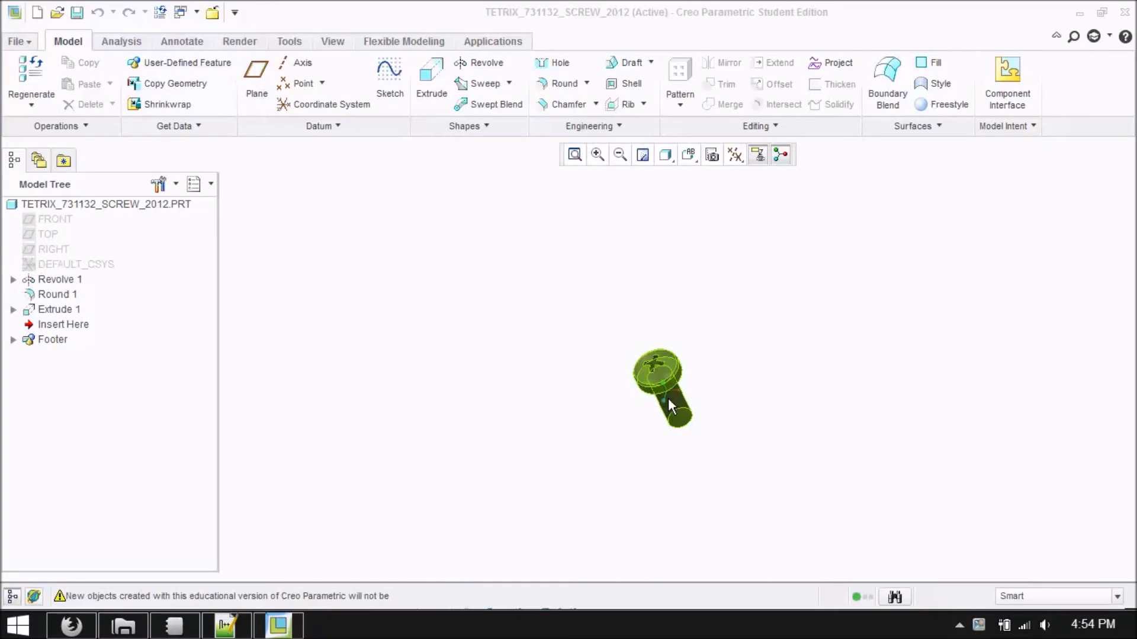
left_click(627, 424)
scroll(651, 407, "down", 5)
scroll(651, 407, "up", 2)
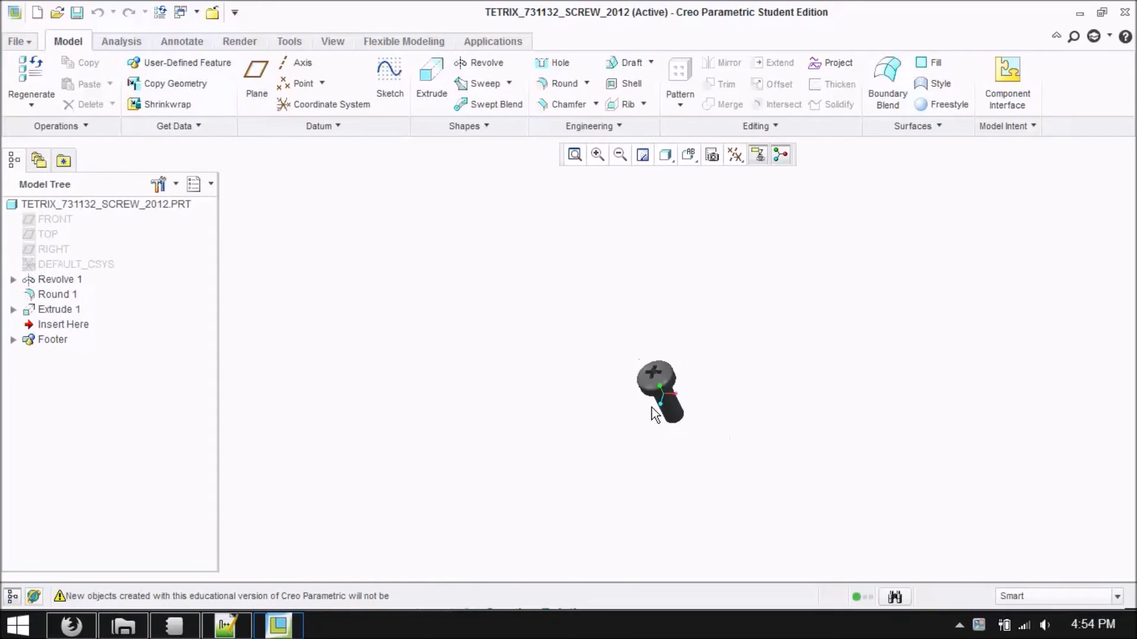
scroll(664, 388, "down", 2)
scroll(664, 388, "up", 2)
scroll(664, 388, "down", 2)
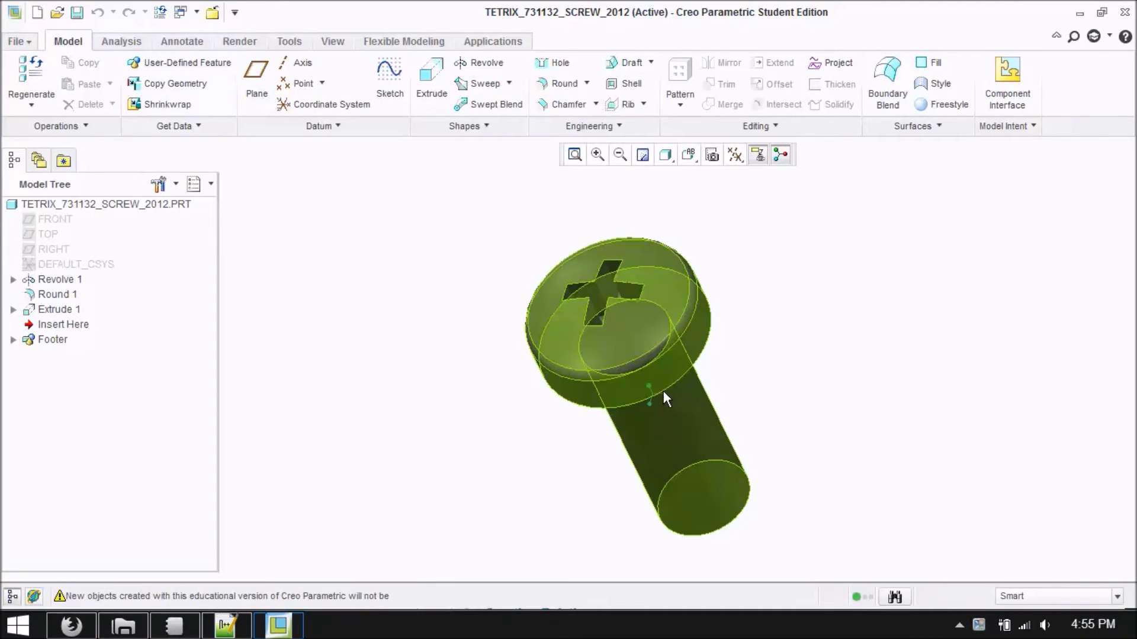
scroll(647, 393, "up", 2)
scroll(649, 392, "down", 1)
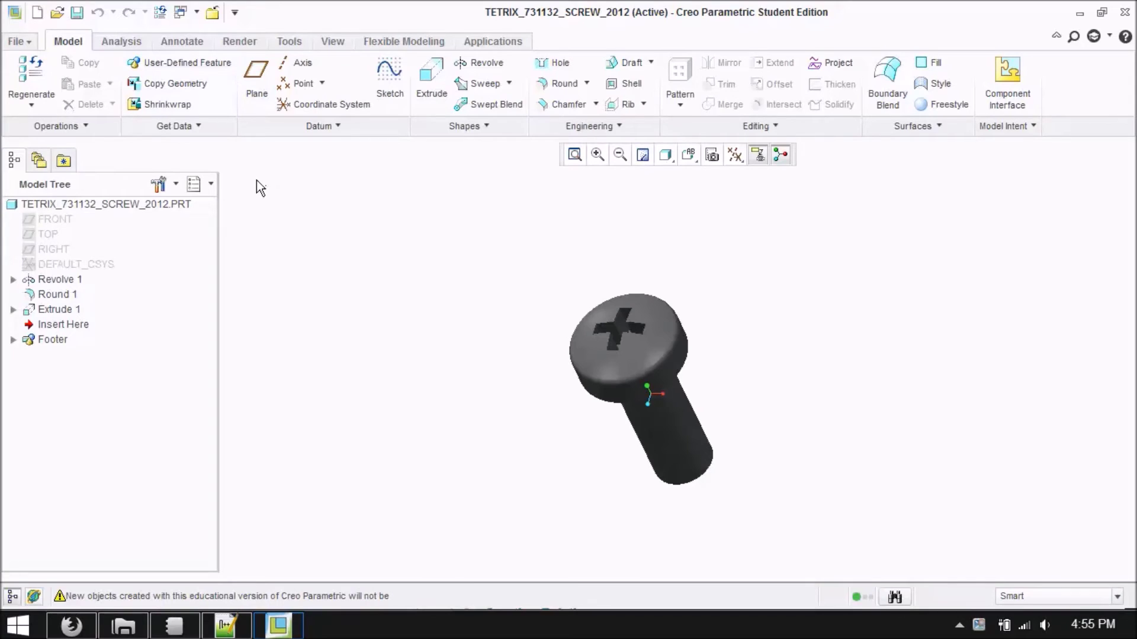
scroll(270, 179, "down", 1)
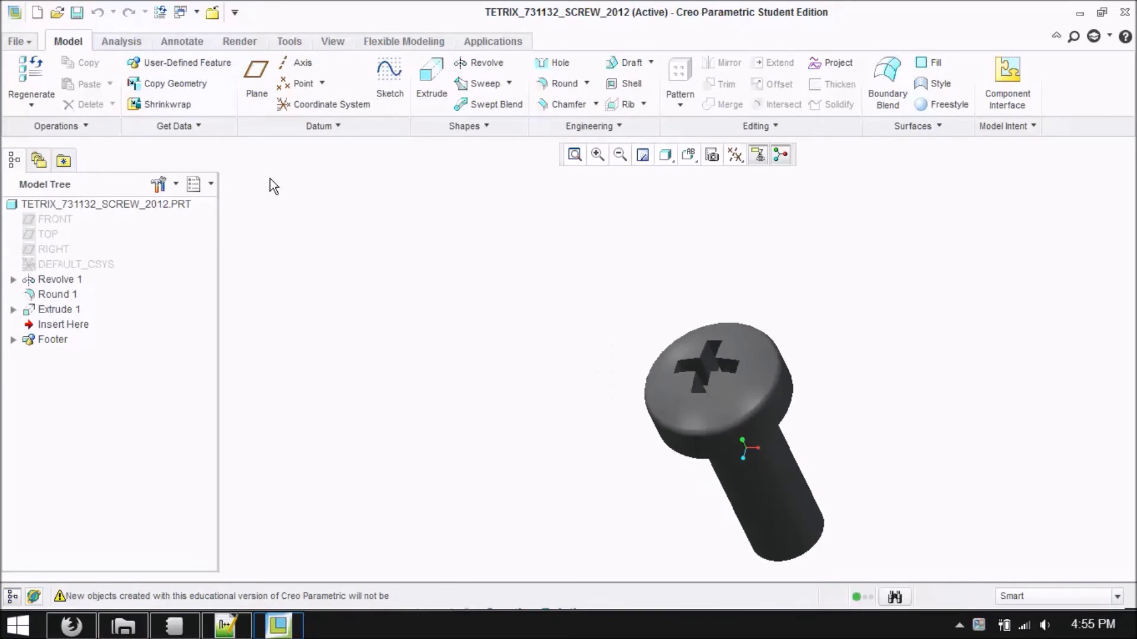
scroll(270, 179, "down", 2)
scroll(270, 179, "up", 2)
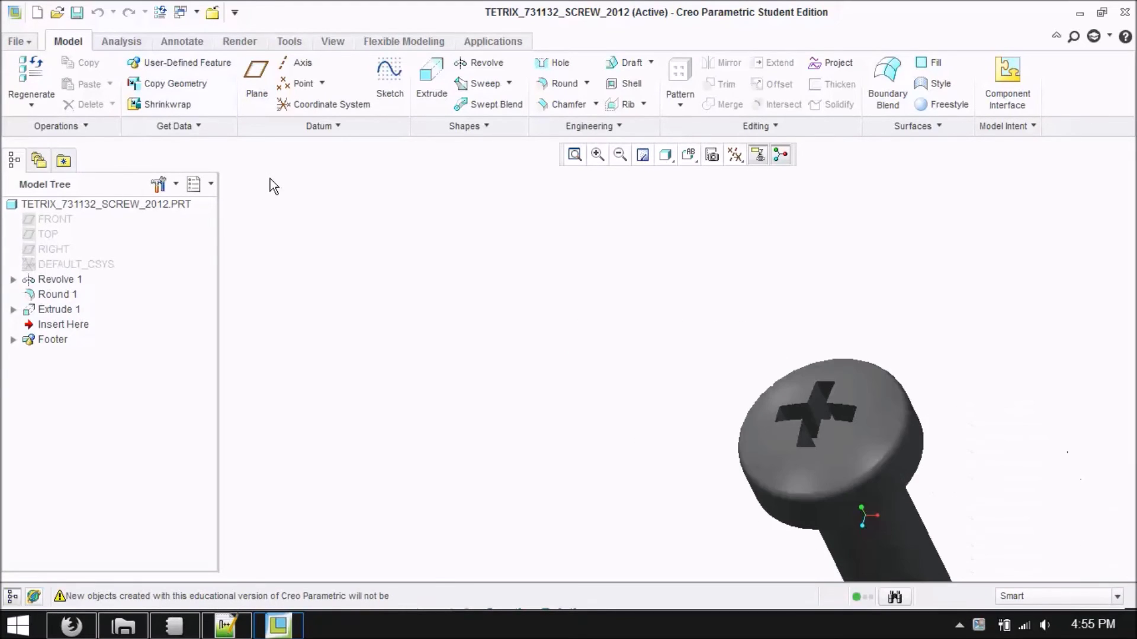
scroll(270, 179, "up", 5)
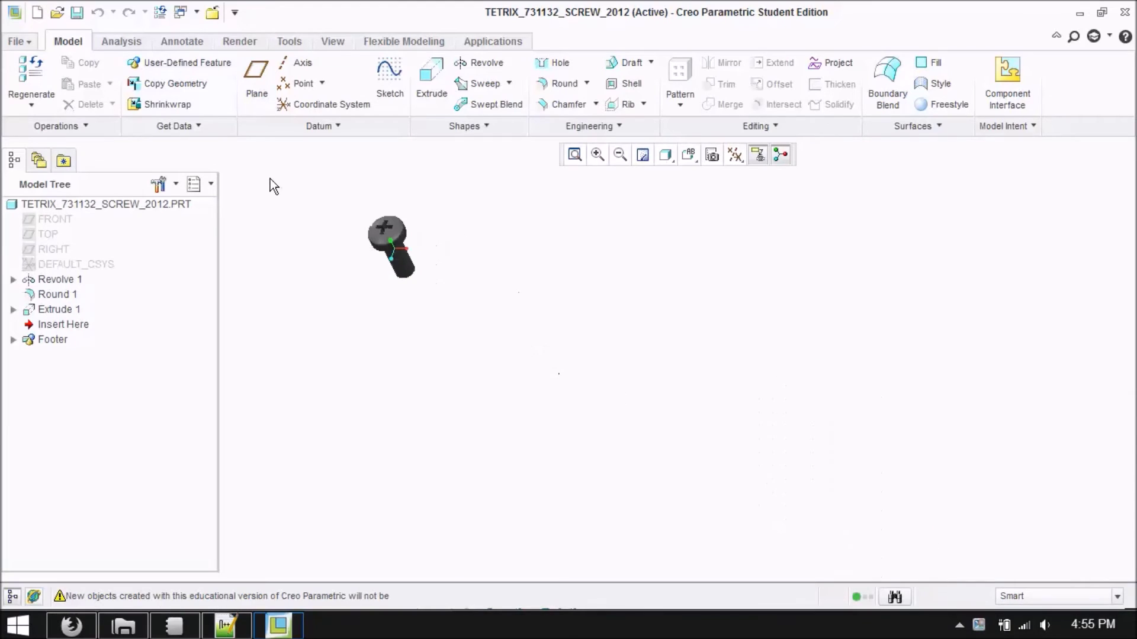
scroll(270, 178, "up", 1)
scroll(270, 179, "up", 3)
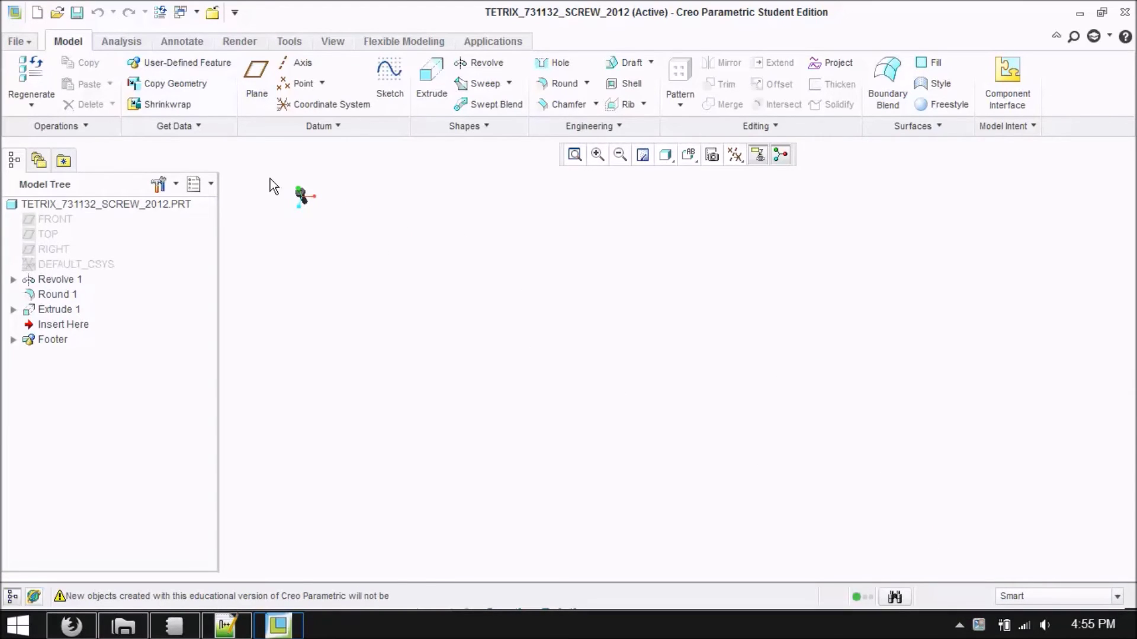
Step: Inspect the cross recess in the screw's head at close range and the whole screw from farther away
scroll(270, 179, "down", 5)
scroll(262, 159, "down", 5)
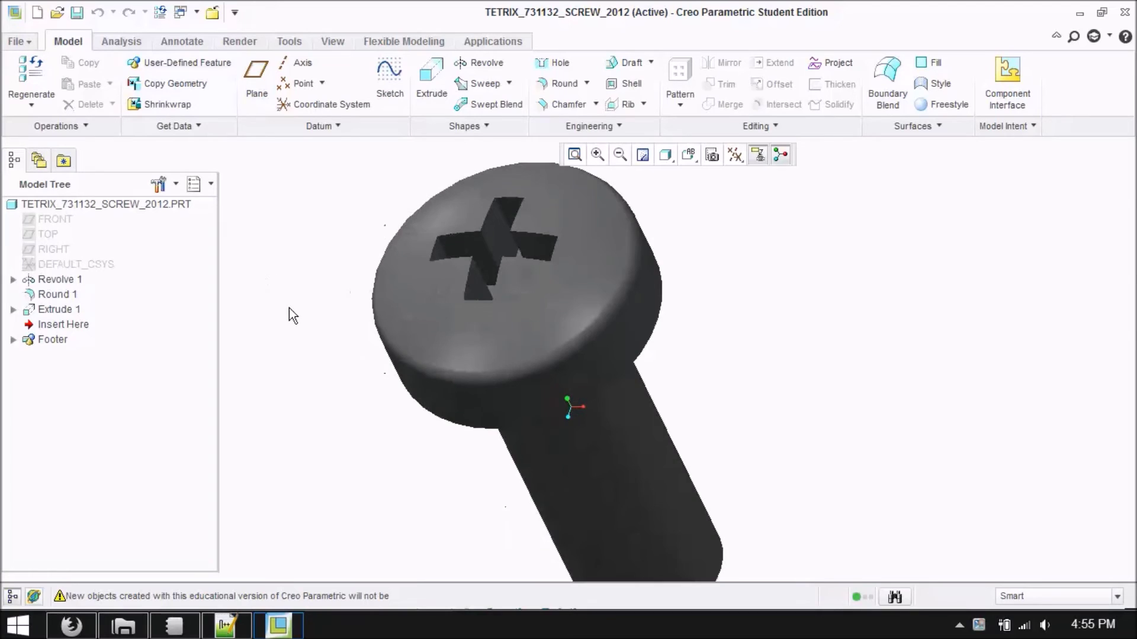
scroll(296, 322, "up", 1)
scroll(1027, 276, "up", 1)
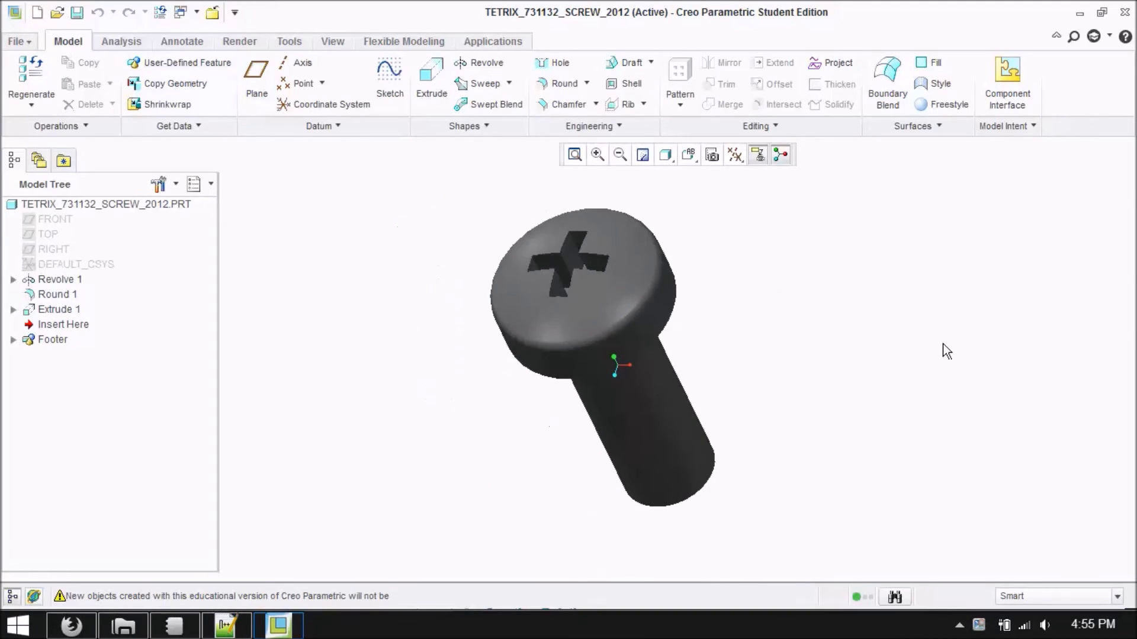
scroll(687, 357, "up", 1)
scroll(279, 338, "up", 1)
scroll(1098, 319, "up", 1)
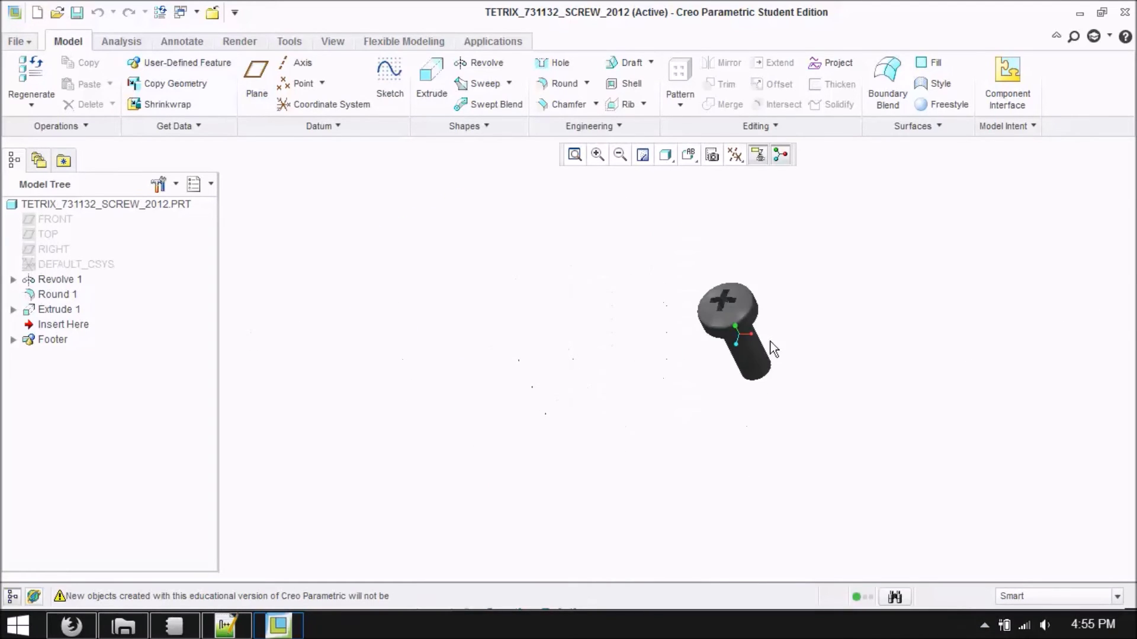
scroll(433, 354, "up", 1)
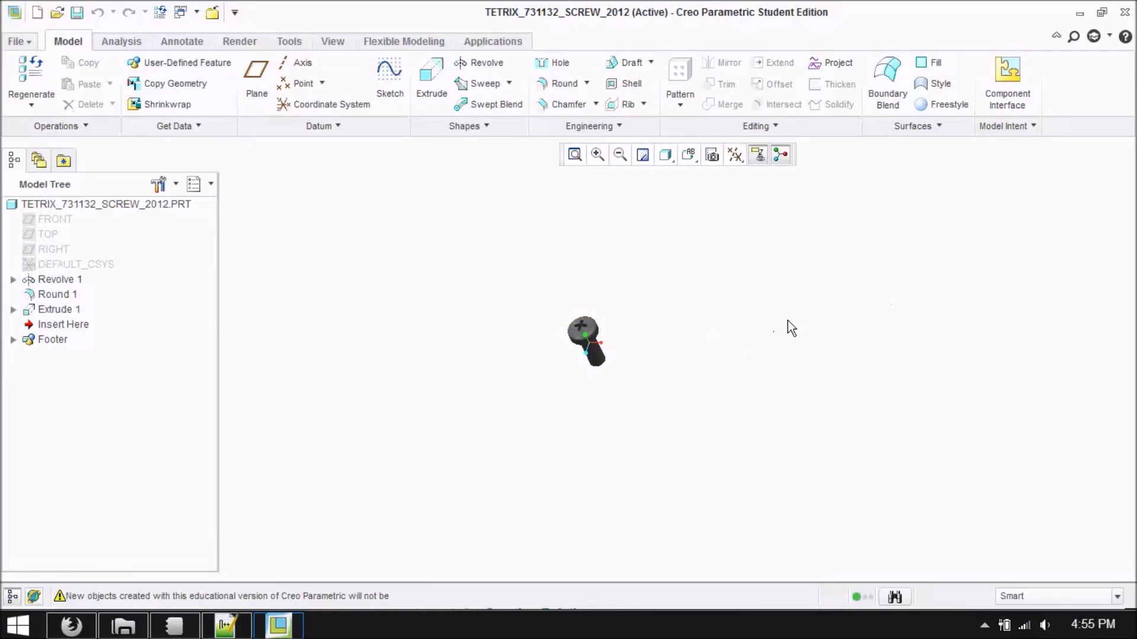
scroll(725, 326, "up", 2)
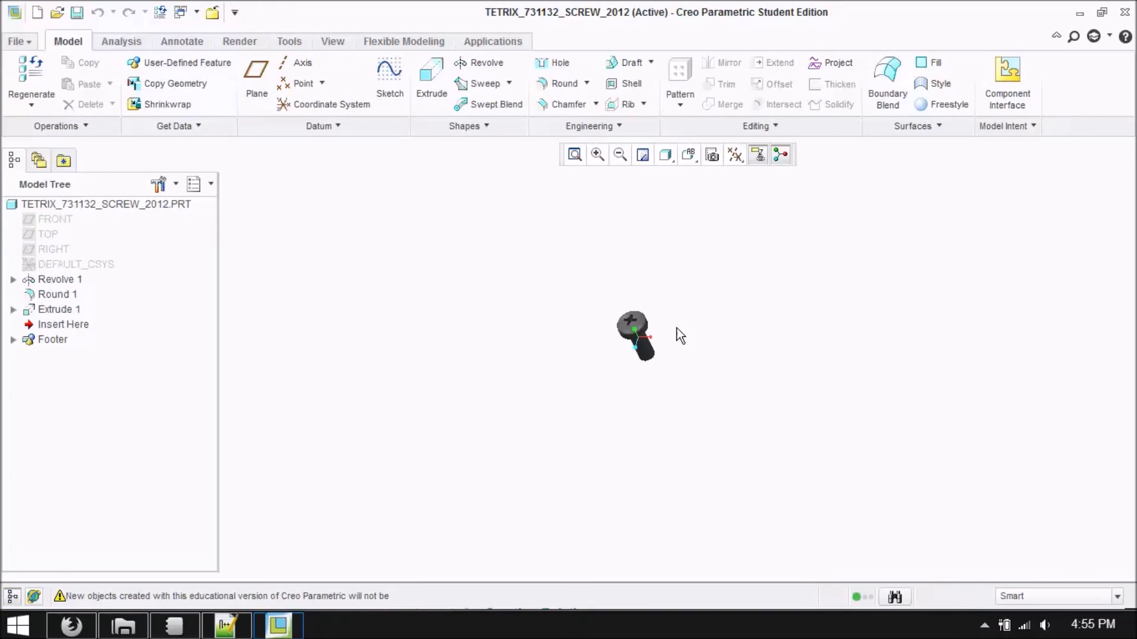
Step: Examine the screw from several angles, including its side, the underside of its head and the end of its shank
middle_click_drag(673, 331, 673, 332)
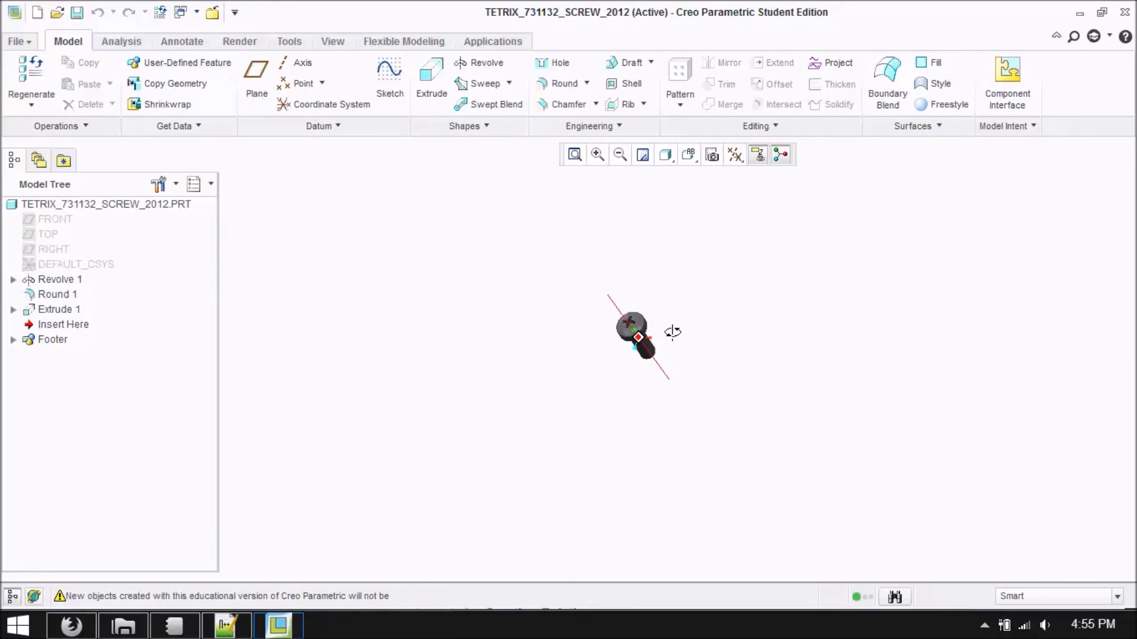
middle_click_drag(673, 332, 799, 350)
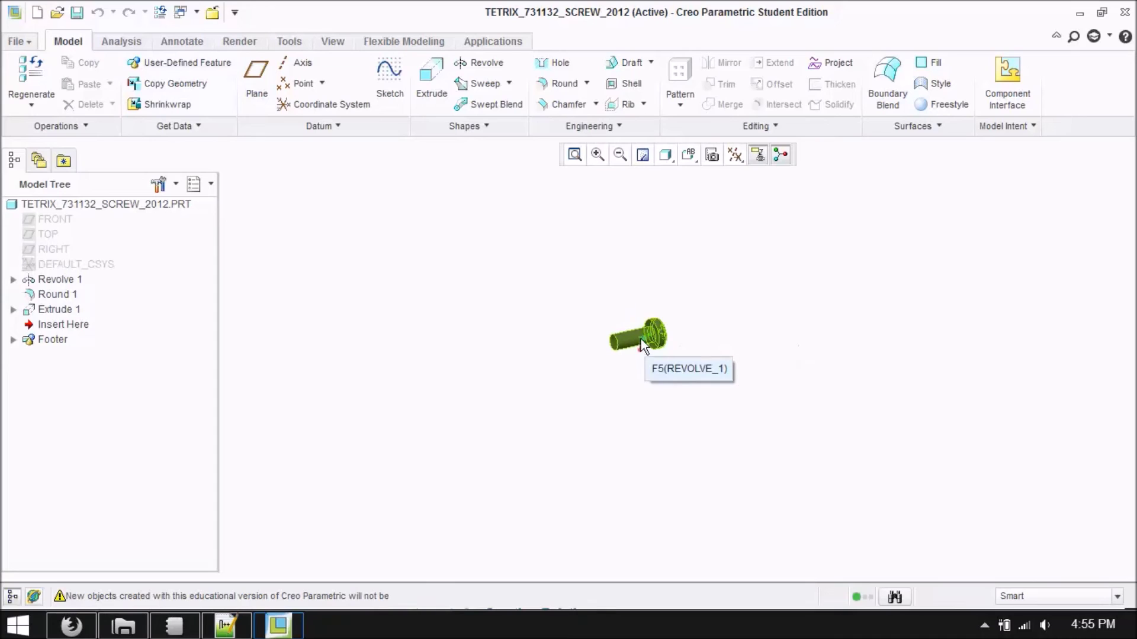
middle_click_drag(776, 363, 634, 371)
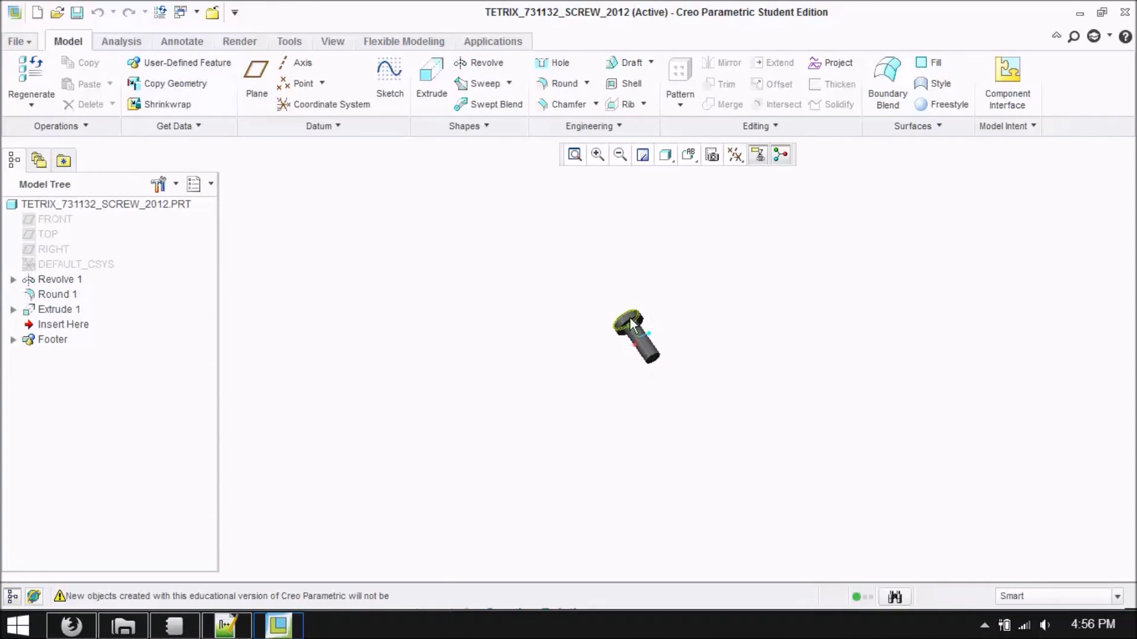
scroll(637, 340, "down", 3)
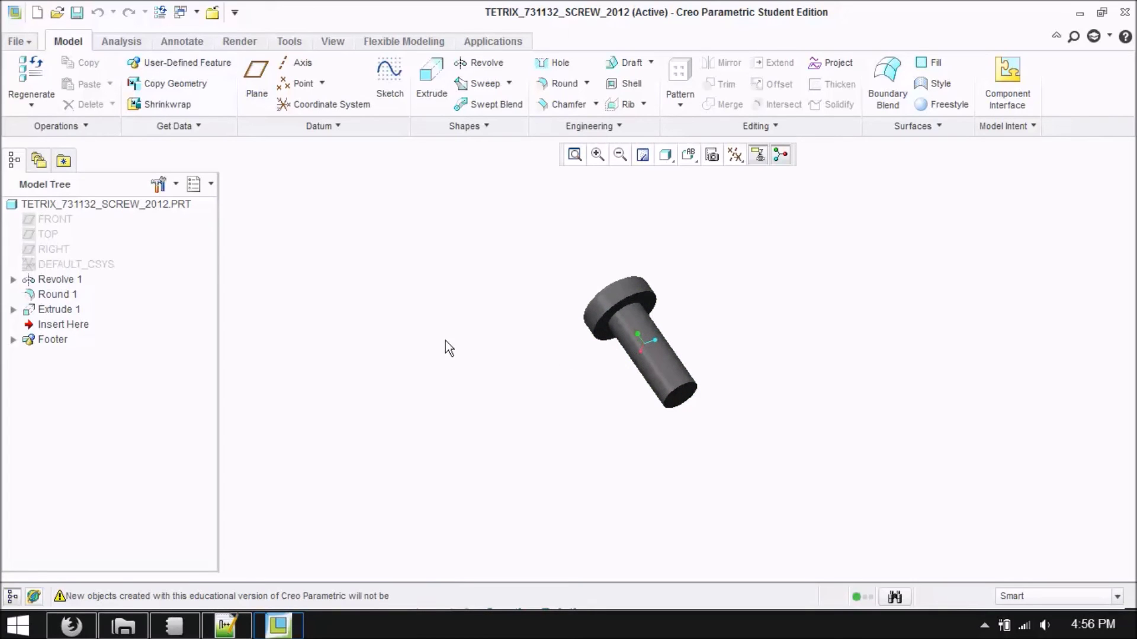
scroll(406, 314, "up", 3)
scroll(406, 314, "up", 3)
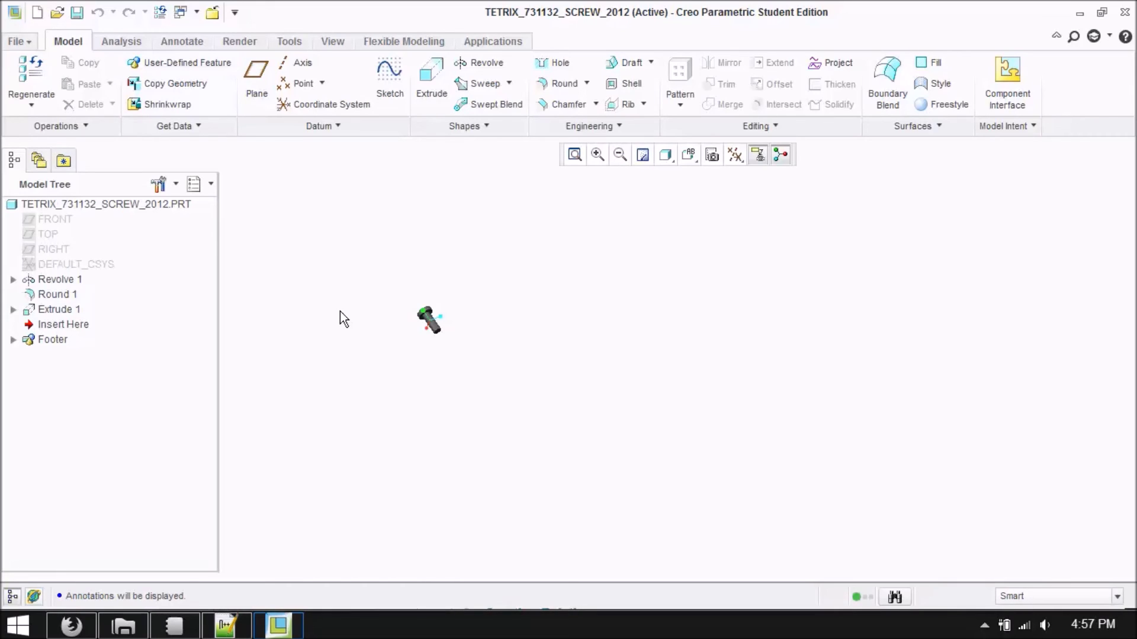
Step: Shift the screw around the view, refit the whole model, and turn it upright to view it from the side
mouse_move(339, 311)
middle_mouse_down("shift")
mouse_move(591, 315)
mouse_move(363, 370)
mouse_move(353, 267)
mouse_move(549, 398)
mouse_move(436, 318)
mouse_move(523, 380)
mouse_move(528, 348)
mouse_move(550, 340)
mouse_move(533, 343)
mouse_move(487, 310)
mouse_move(637, 335)
mouse_move(327, 312)
mouse_move(492, 422)
mouse_move(385, 349)
mouse_move(550, 412)
middle_mouse_up("shift")
middle_click_drag(655, 423, 604, 368, "shift")
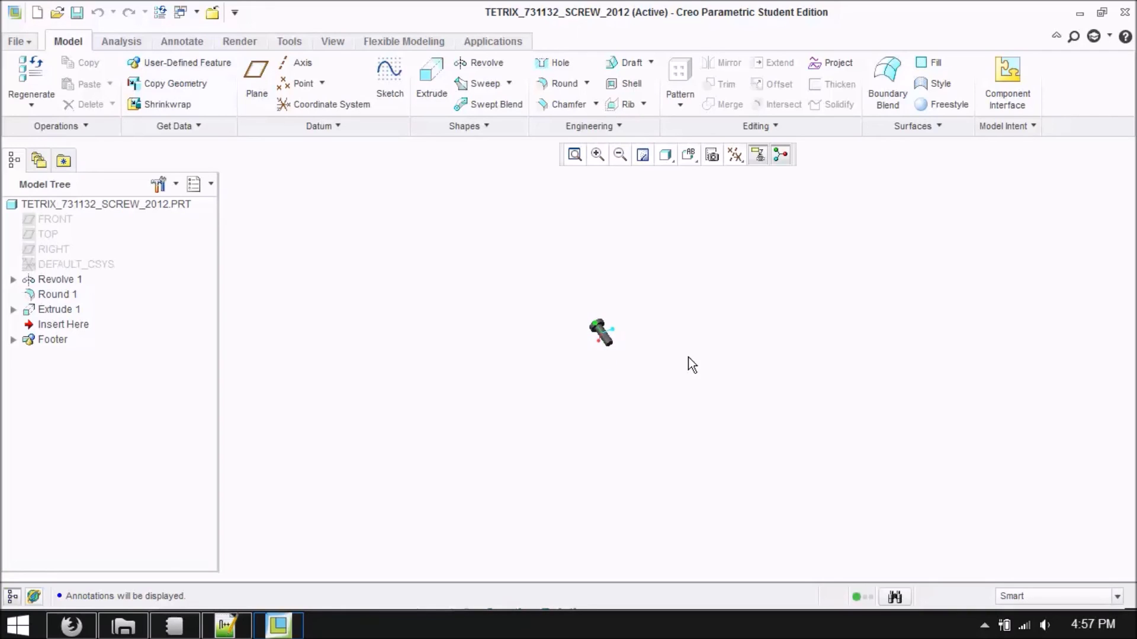
scroll(390, 332, "down", 4)
scroll(296, 360, "down", 2)
scroll(262, 363, "down", 4)
scroll(847, 362, "down", 1)
middle_click_drag(859, 359, 148, 335, "shift")
scroll(832, 389, "down", 2)
left_click(572, 157)
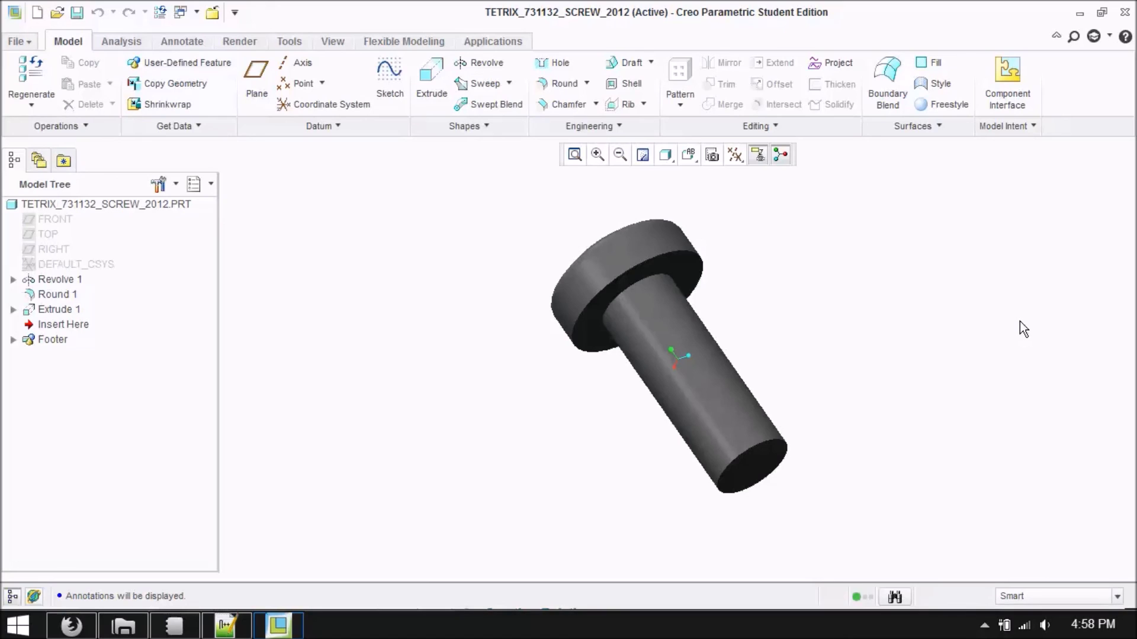
mouse_move(875, 261)
middle_mouse_down()
mouse_move(959, 368)
mouse_move(933, 211)
mouse_move(729, 189)
mouse_move(464, 258)
middle_mouse_up()
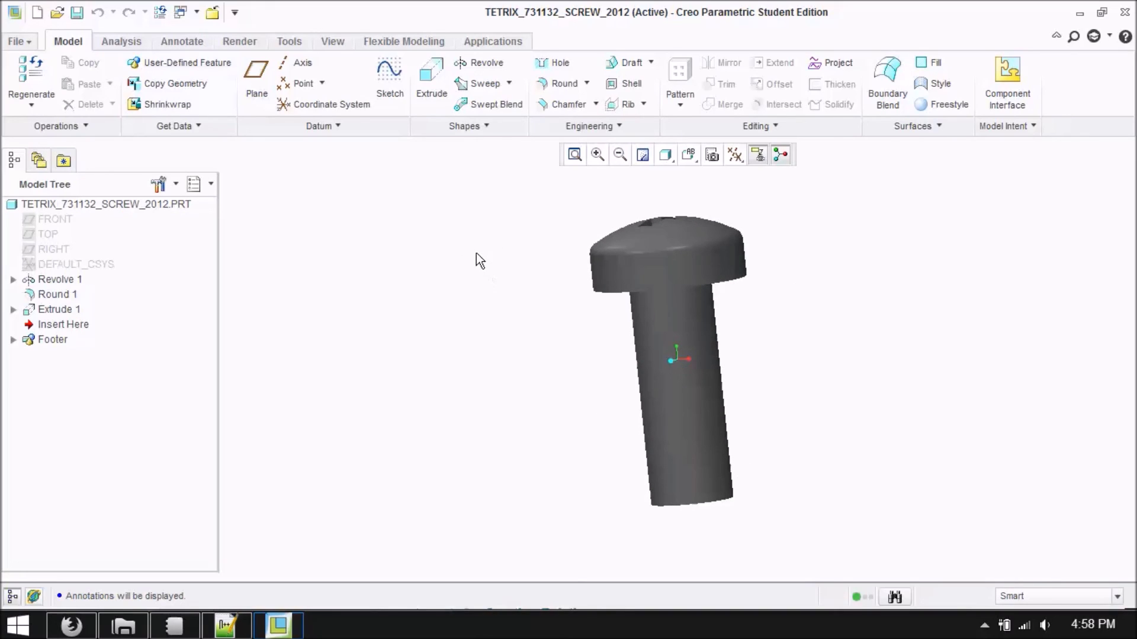